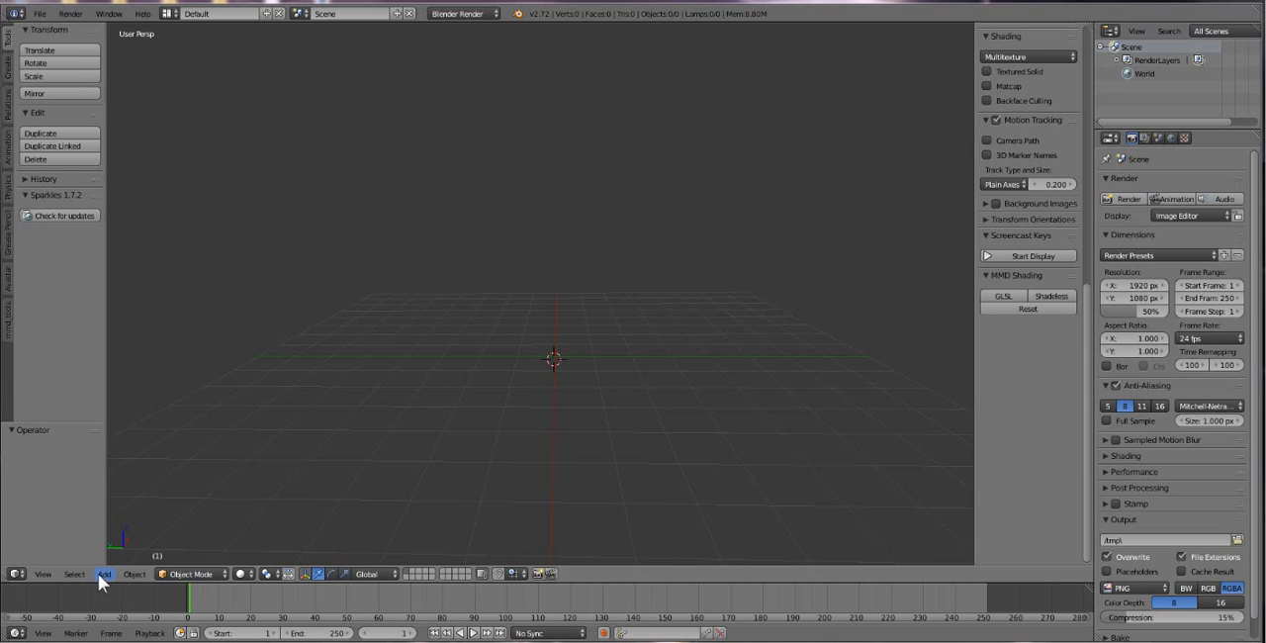
# Start the Screencast Keys display, set its mouse display to Text, and test it in the 3D viewport.
pyautogui.click(1035, 255)
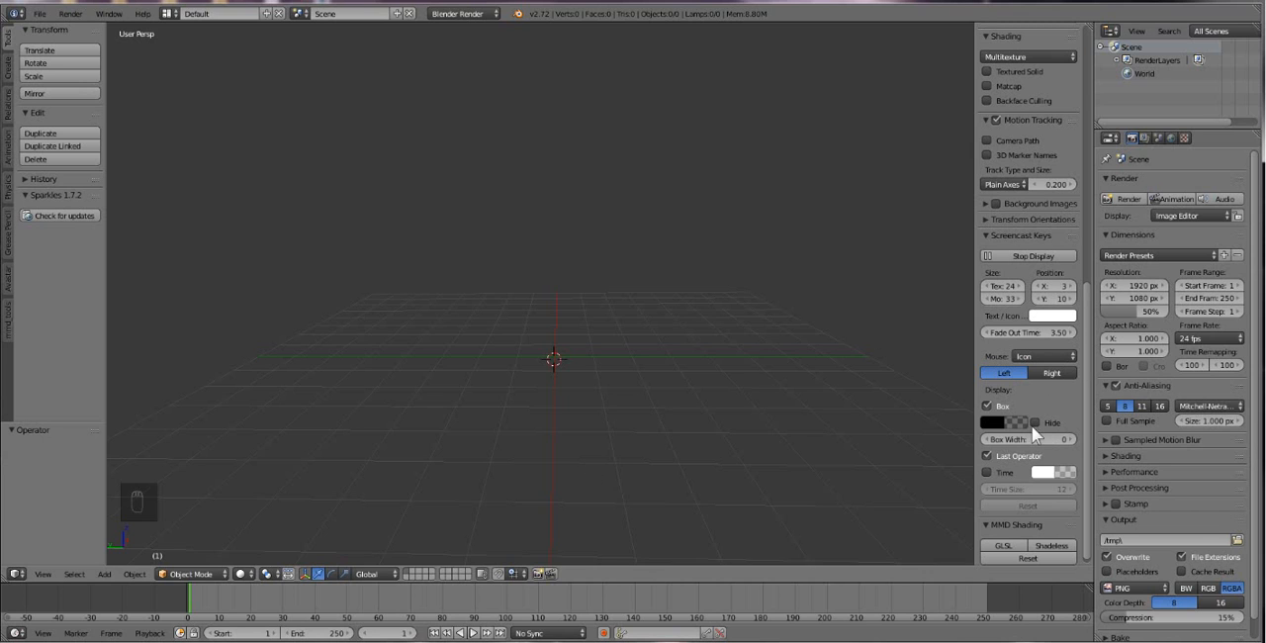
pyautogui.moveTo(976, 462); pyautogui.dragTo(873, 476)
pyautogui.click(995, 359)
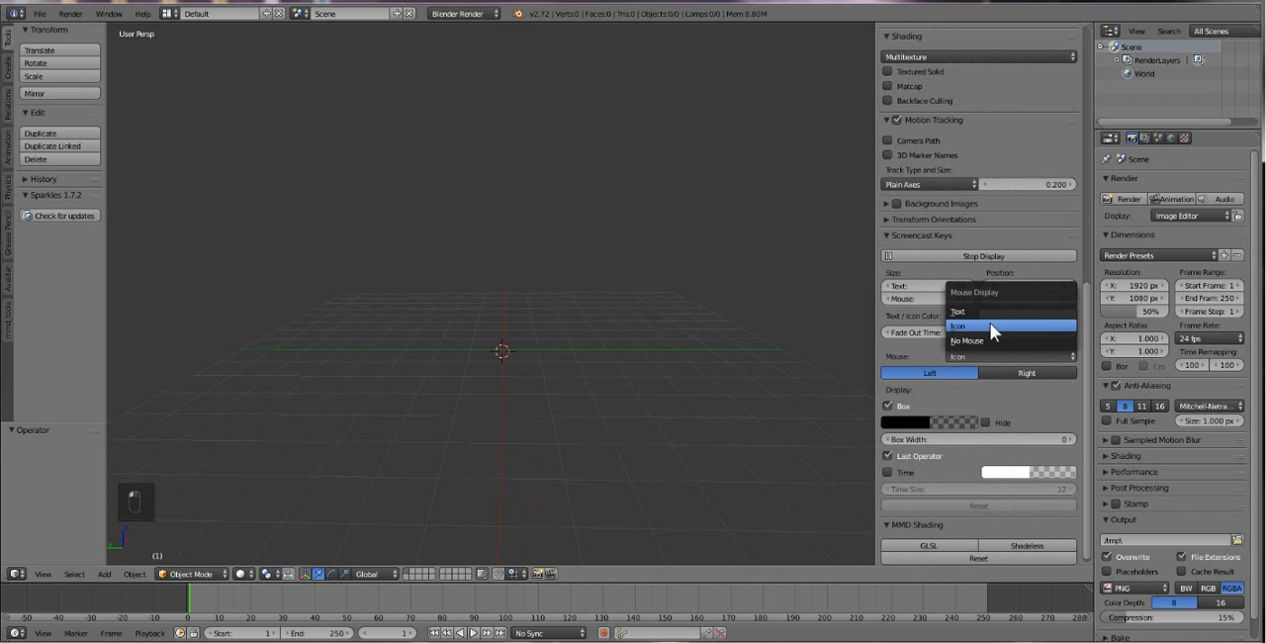
pyautogui.click(991, 306)
pyautogui.click(430, 352)
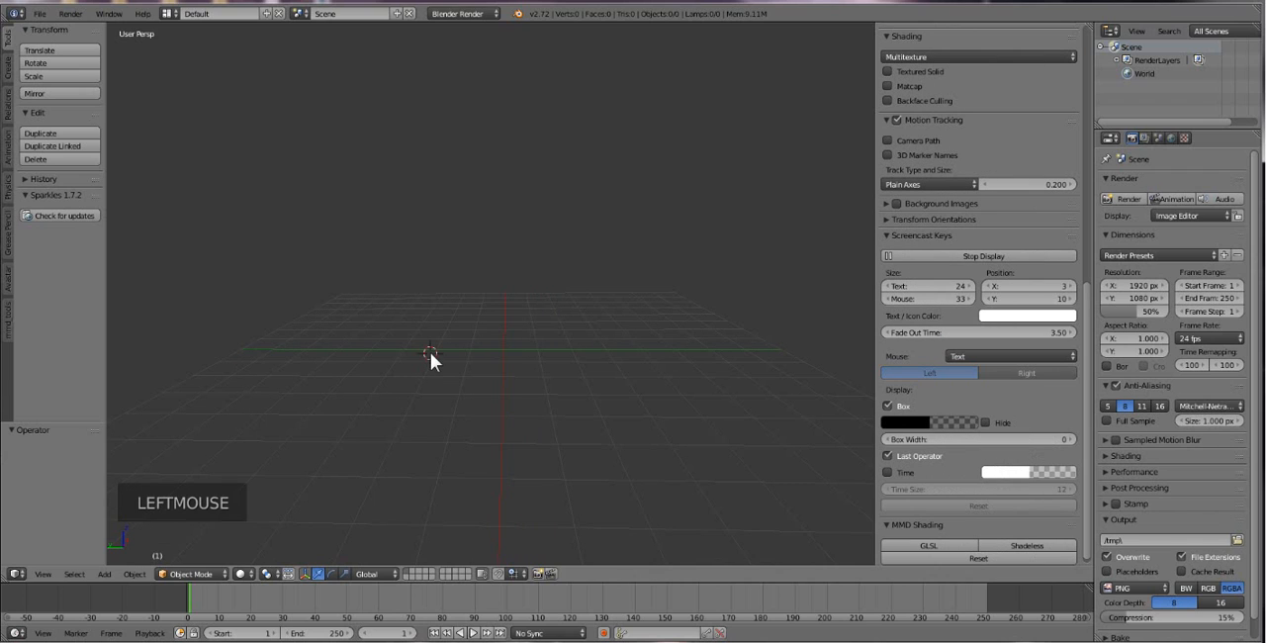
pyautogui.rightClick(431, 352)
pyautogui.middleClick(729, 295)
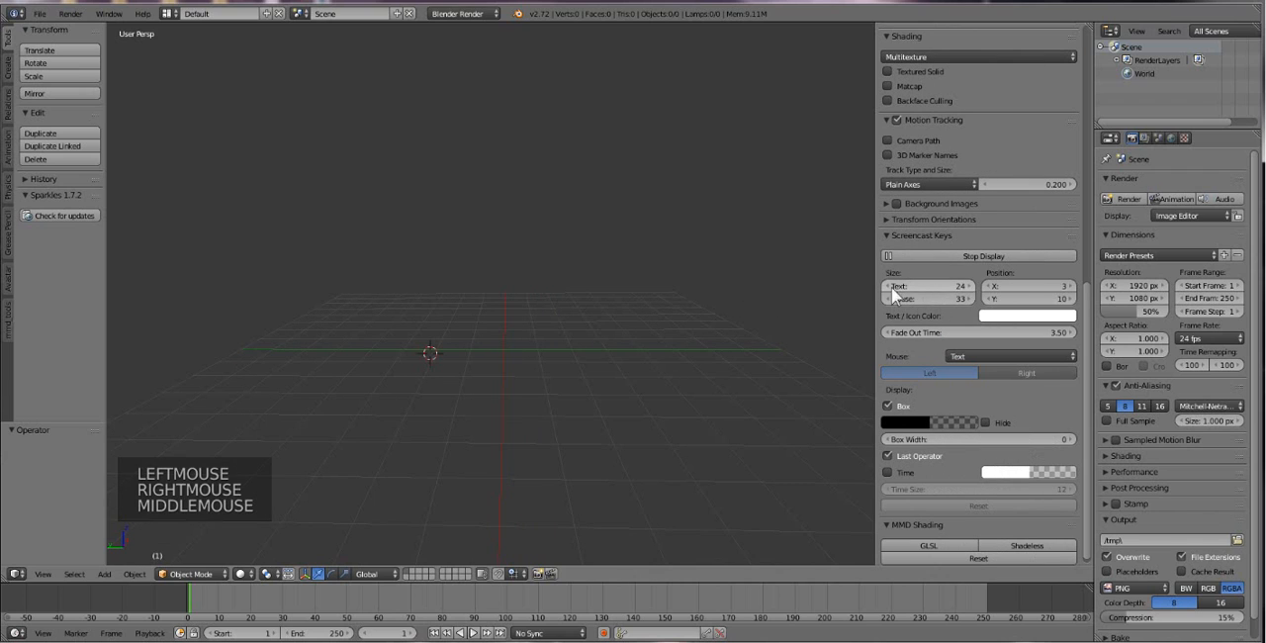
pyautogui.moveTo(875, 289); pyautogui.dragTo(965, 315)
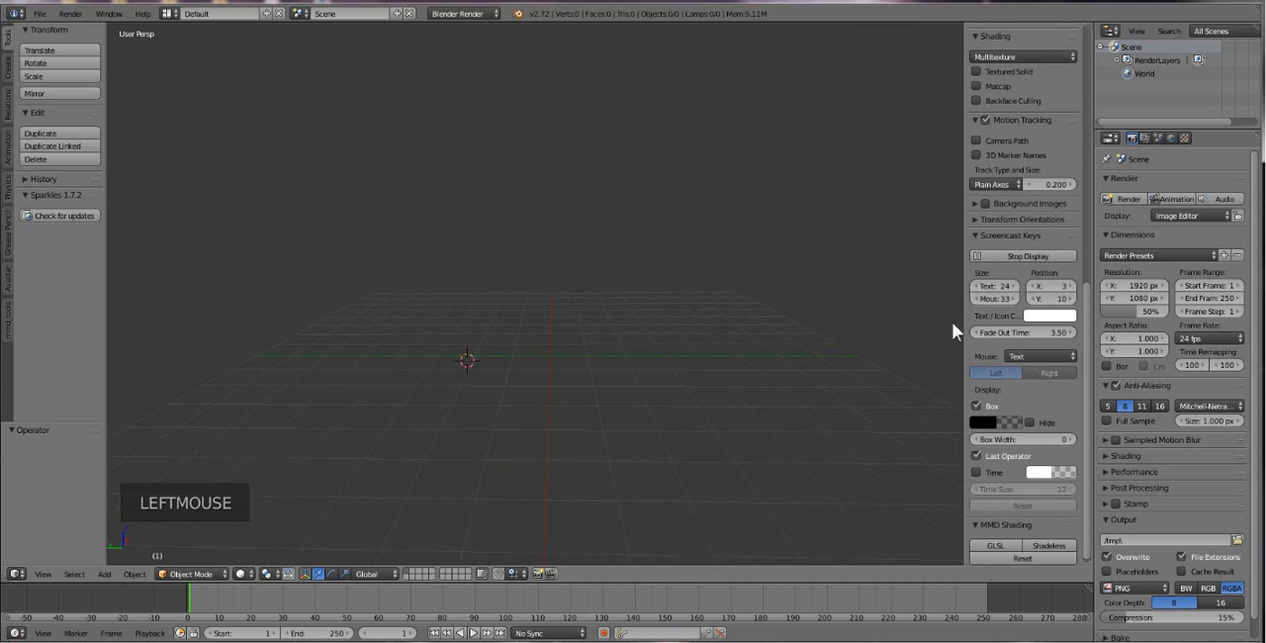
# Place the 3D cursor at the grid origin and add an Avastar character there.
pyautogui.click(549, 357)
pyautogui.click(101, 576)
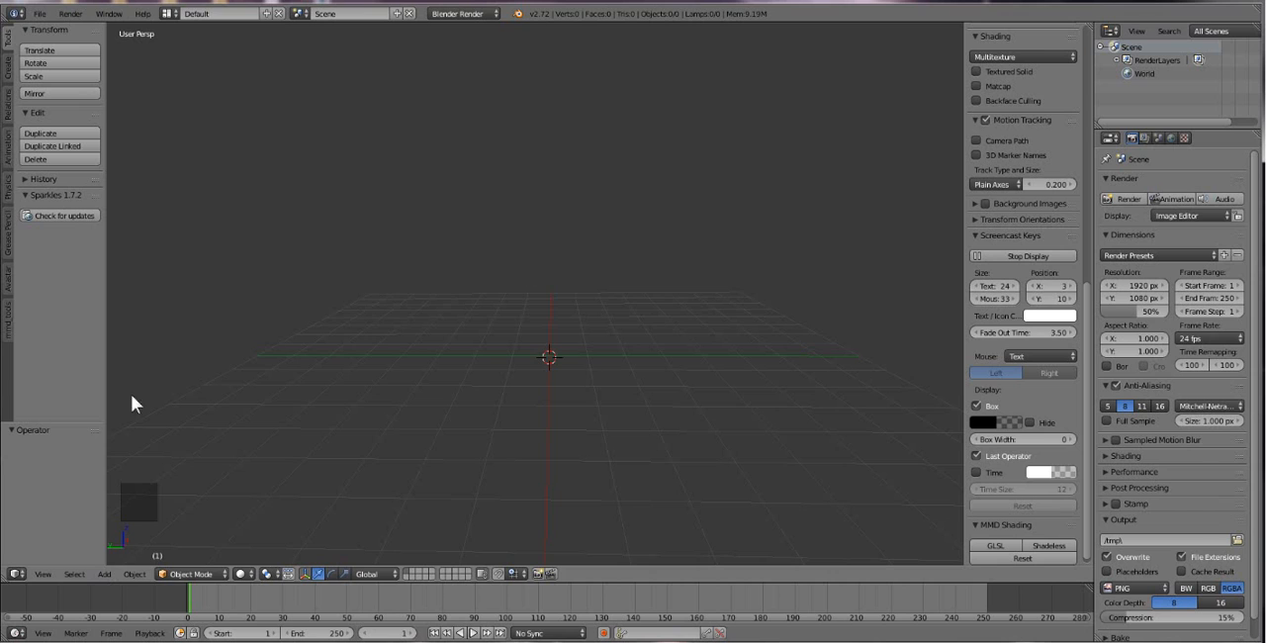
pyautogui.scroll(4, 584, 435)
pyautogui.scroll(-1, 576, 450)
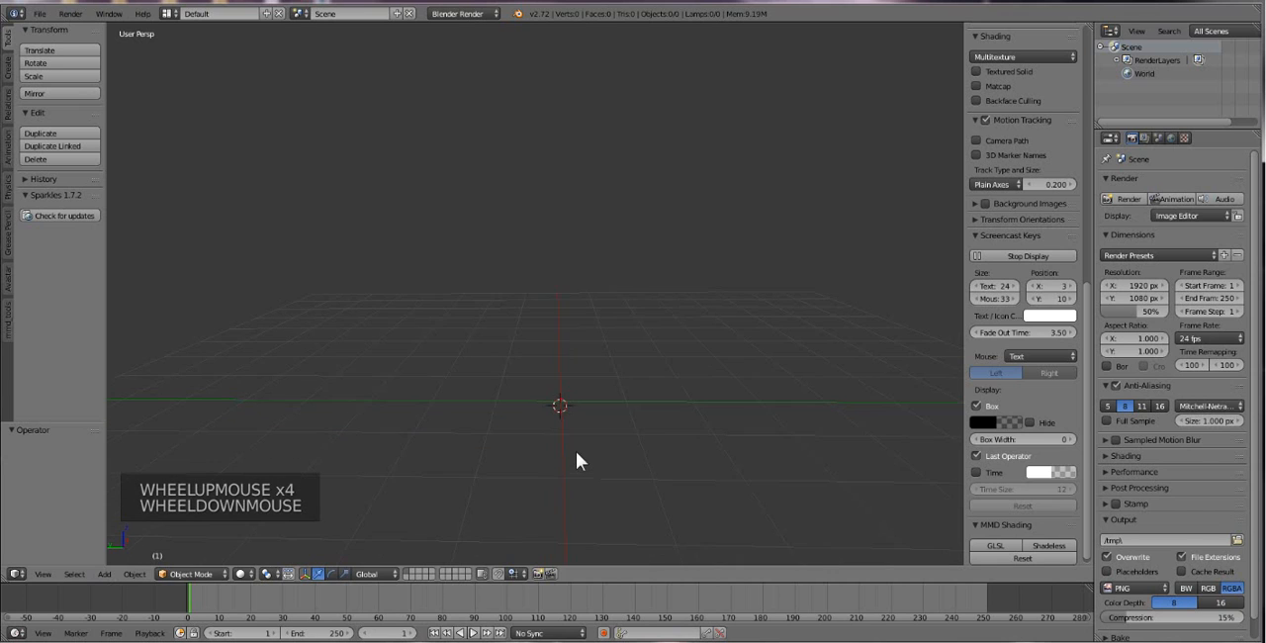
pyautogui.keyDown('shift'); pyautogui.moveTo(576, 477); pyautogui.dragTo(563, 426, button='middle'); pyautogui.keyUp('shift')
pyautogui.scroll(1, 563, 427)
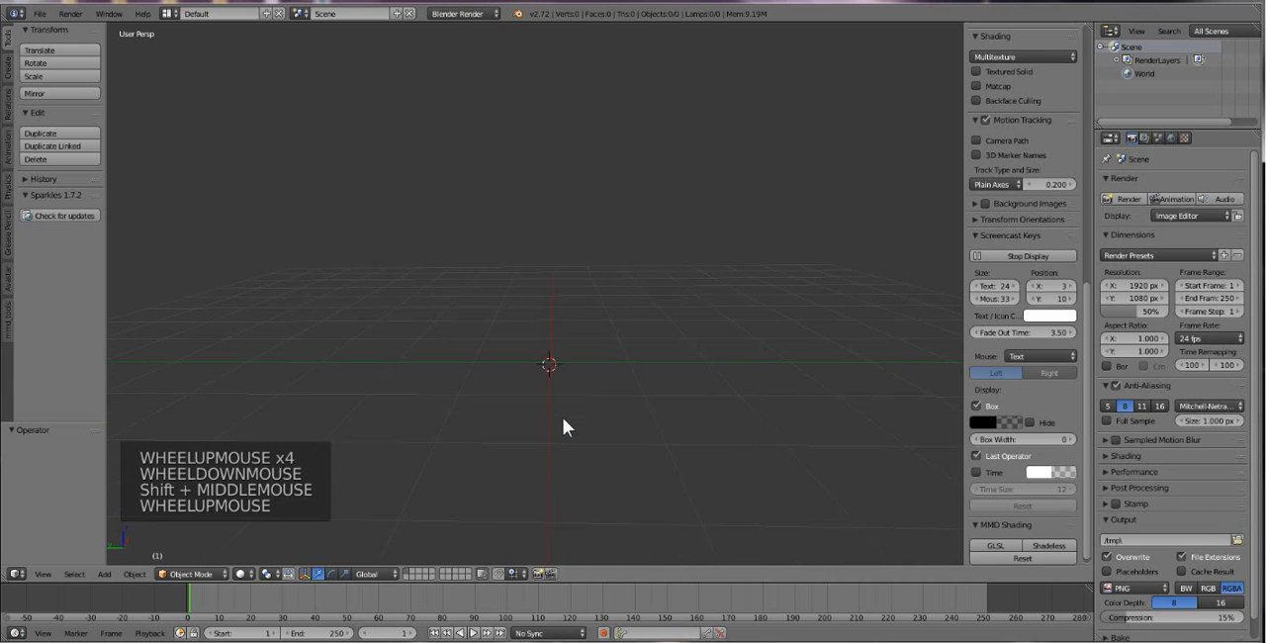
pyautogui.click(104, 575)
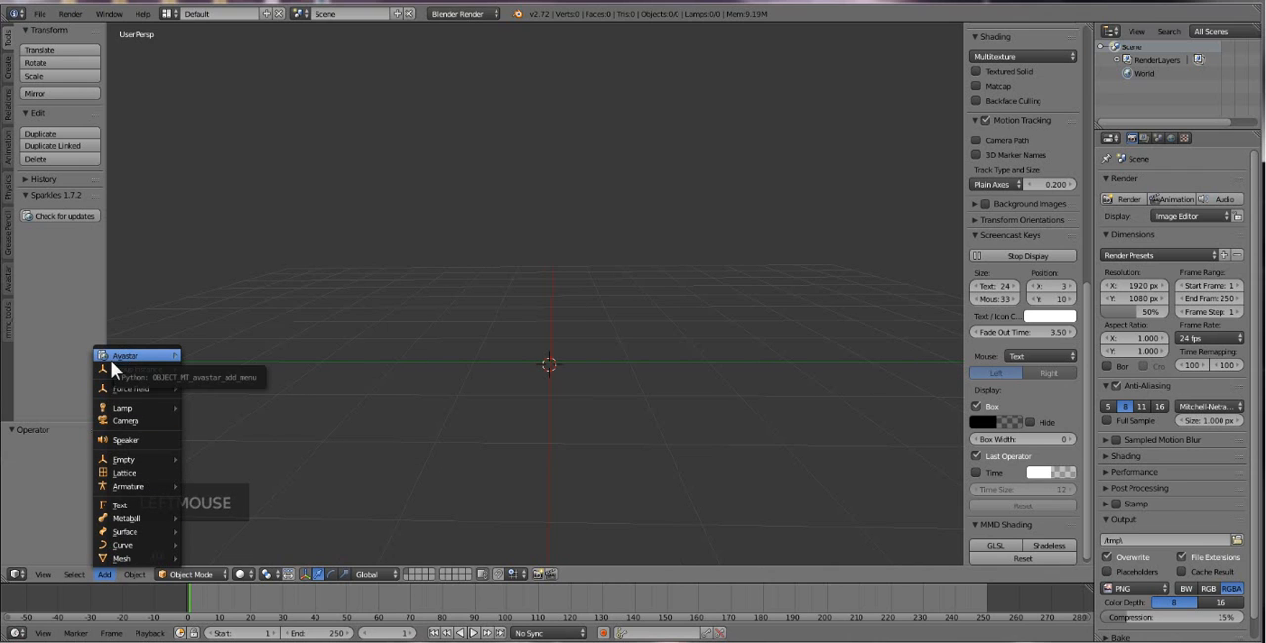
pyautogui.moveTo(113, 360)
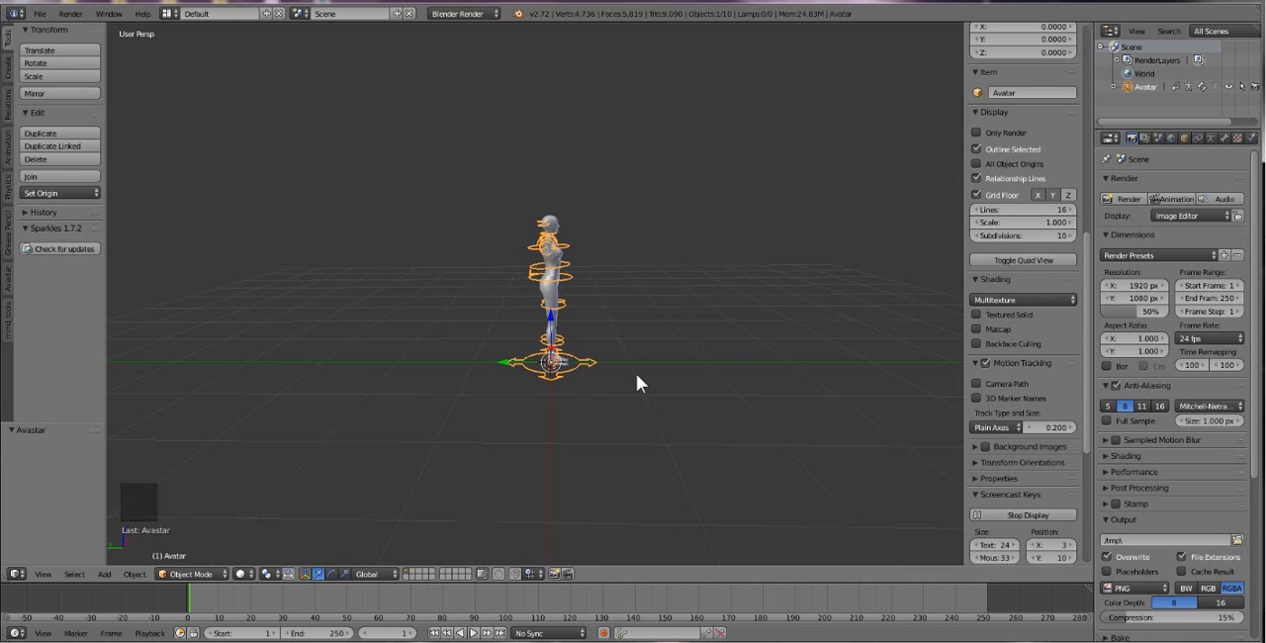
# Delete the avatar's rig and start a new scene by reloading the start-up file.
pyautogui.press('Delete')
pyautogui.click(574, 388)
pyautogui.click(41, 14)
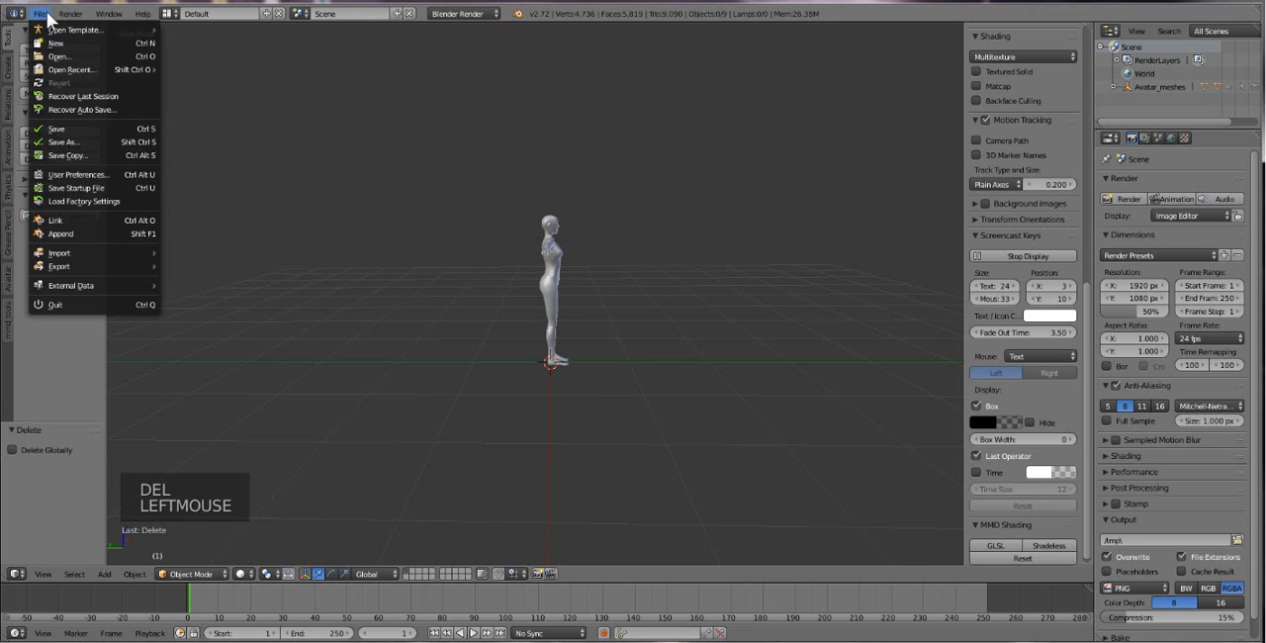
pyautogui.click(48, 41)
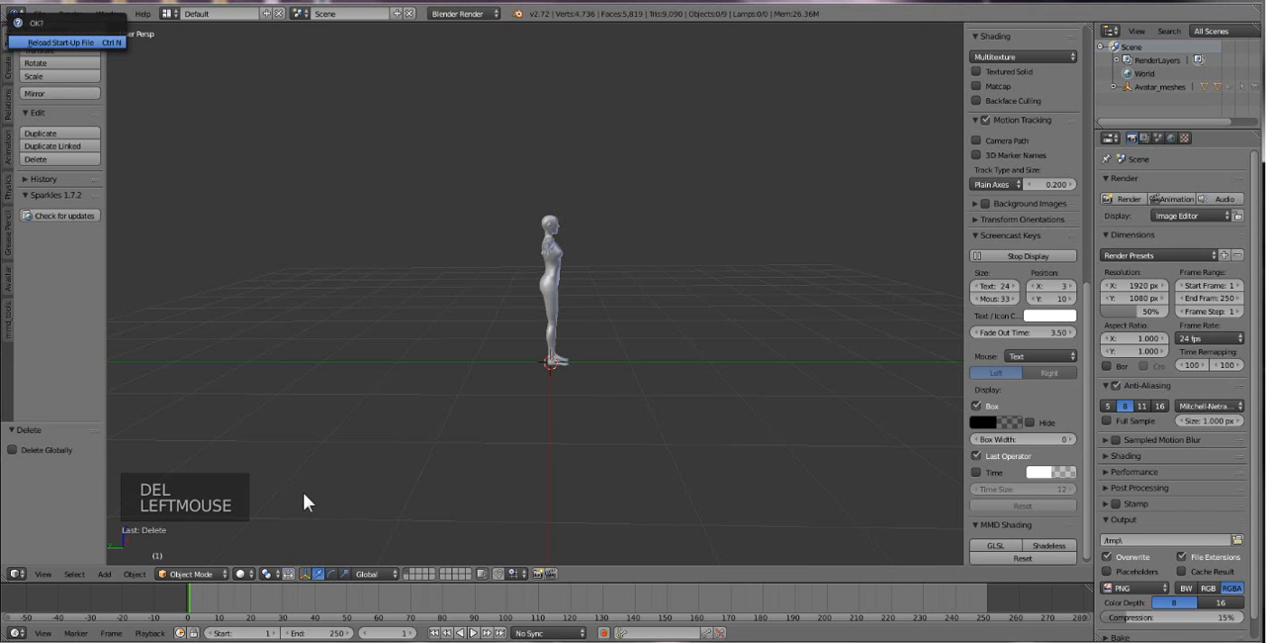
# Add an Avastar character to the empty scene and view it from the front.
pyautogui.click(105, 573)
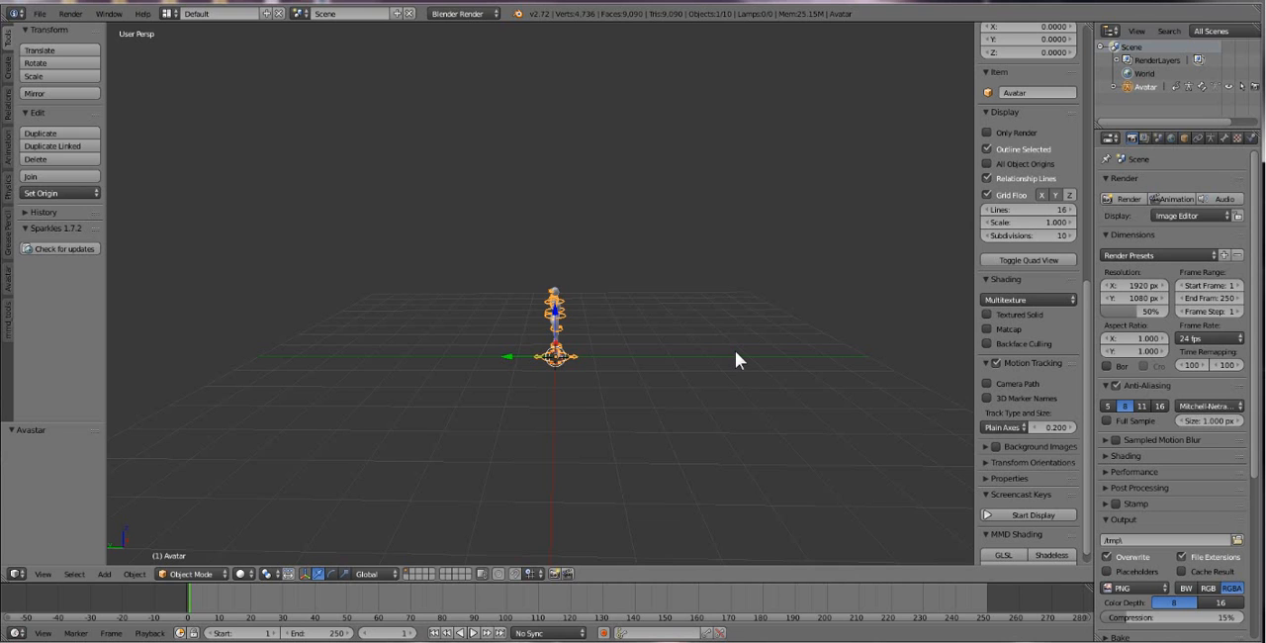
pyautogui.moveTo(590, 354); pyautogui.dragTo(446, 351, button='middle')
# Turn on the Screencast Keys display with the mouse shown as Text.
pyautogui.click(1034, 515)
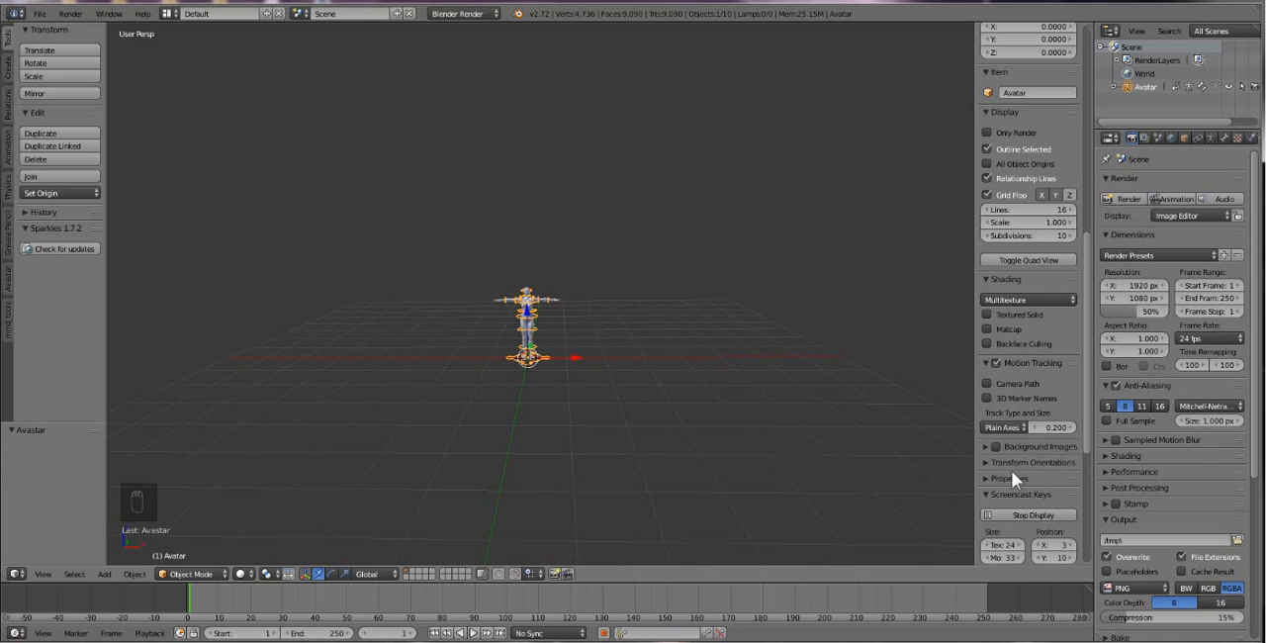
pyautogui.scroll(-5, 1011, 470)
pyautogui.click(1049, 455)
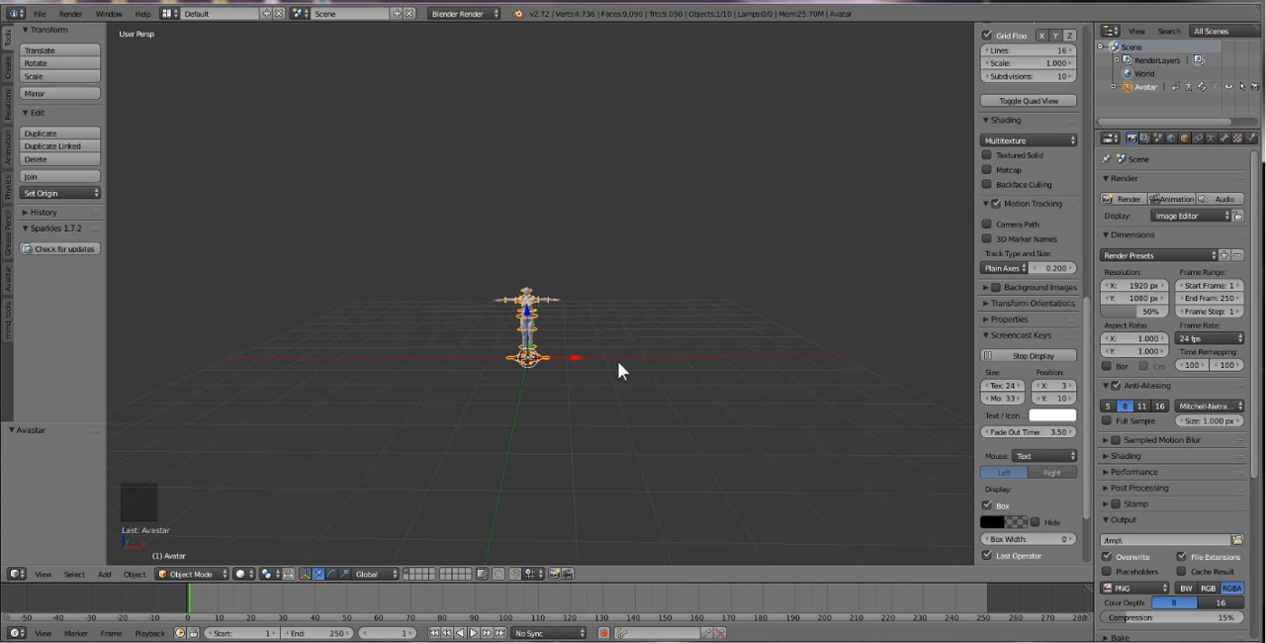
# Examine the avatar's upper body up close, and its full figure with the rig controls from the front.
pyautogui.moveTo(580, 333); pyautogui.dragTo(550, 322, button='middle')
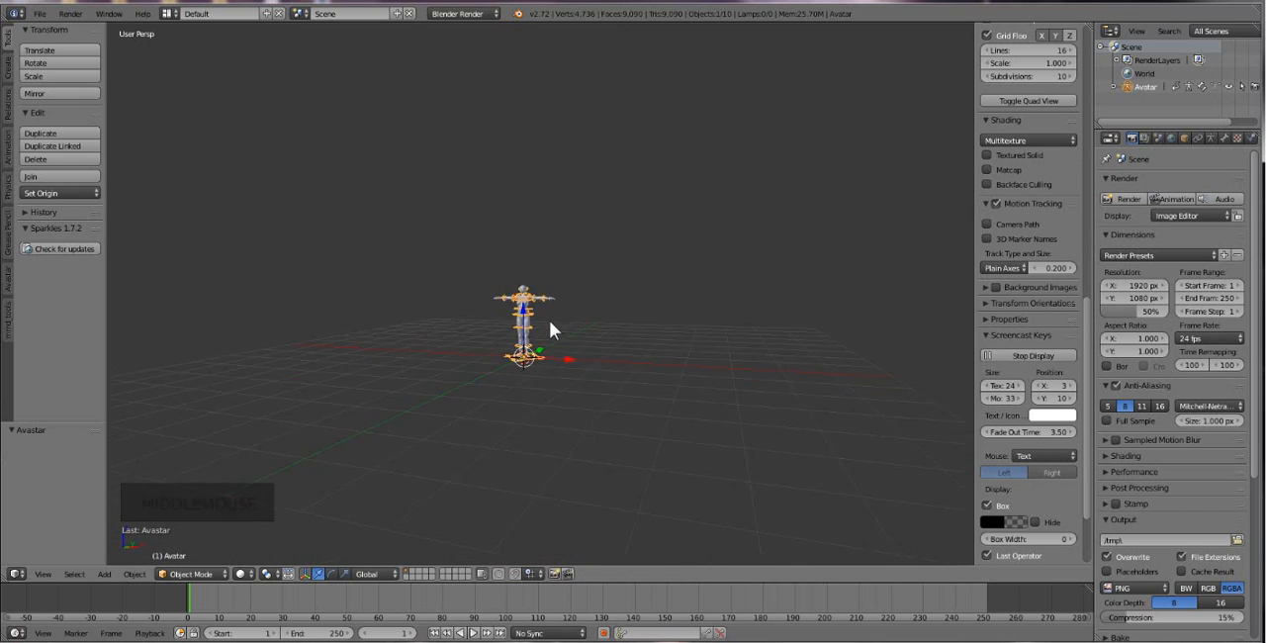
pyautogui.scroll(9, 592, 327)
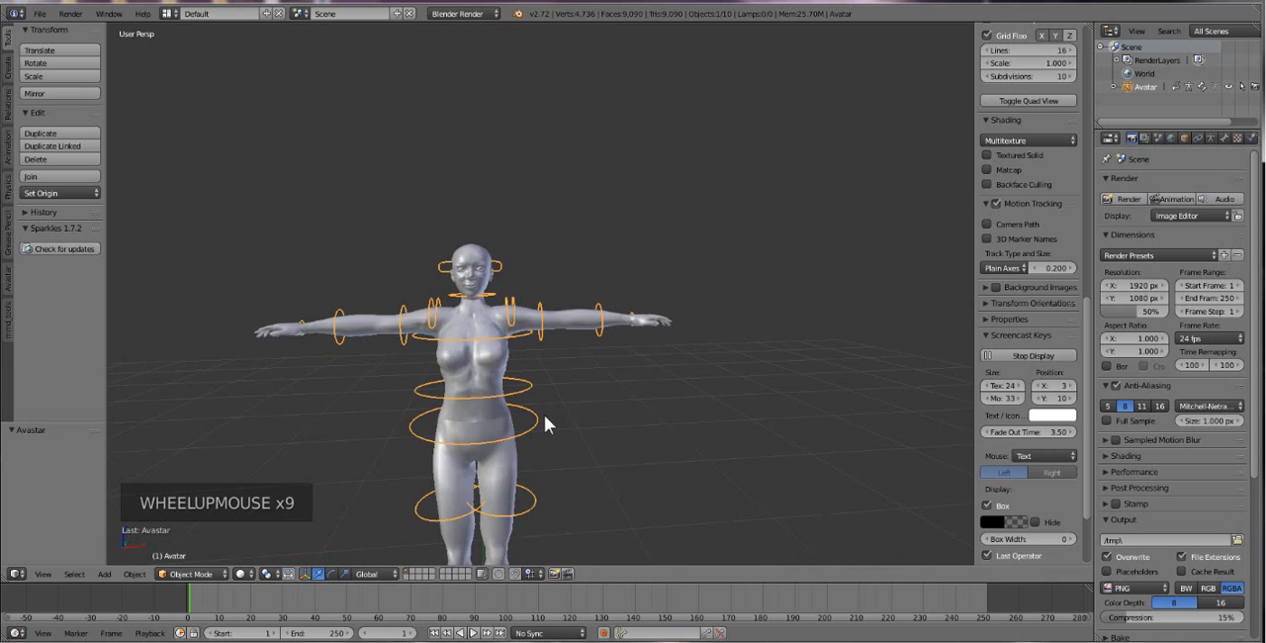
pyautogui.scroll(2, 545, 416)
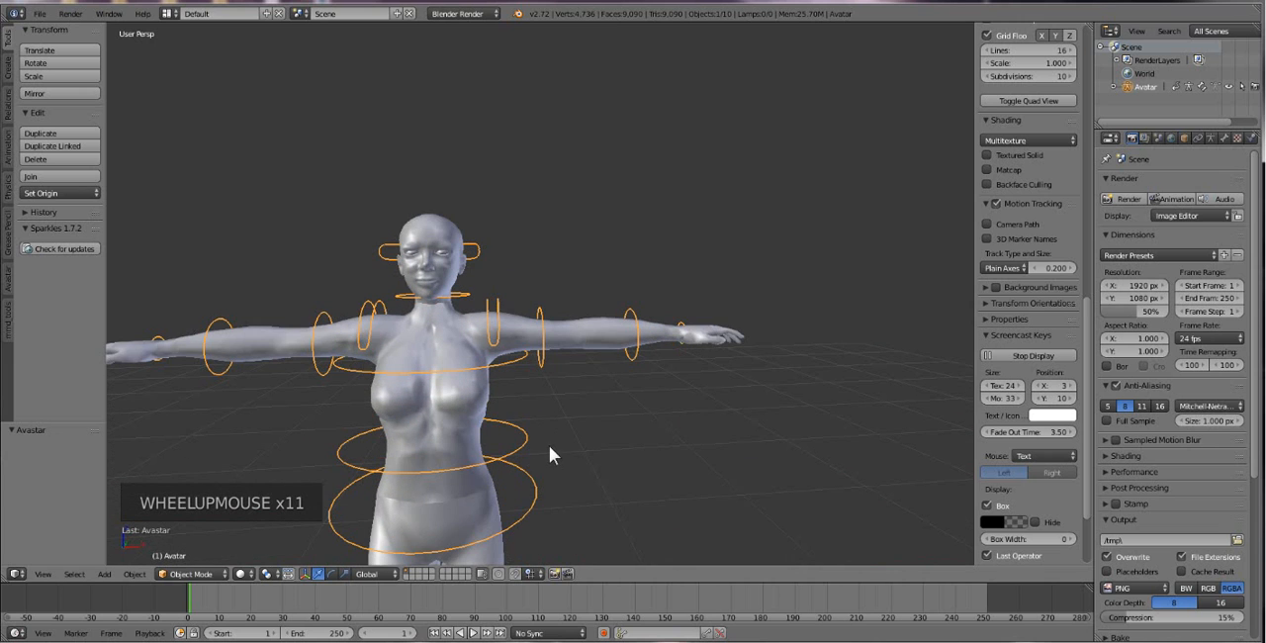
pyautogui.keyDown('shift'); pyautogui.moveTo(549, 445); pyautogui.dragTo(266, 318, button='middle'); pyautogui.keyUp('shift')
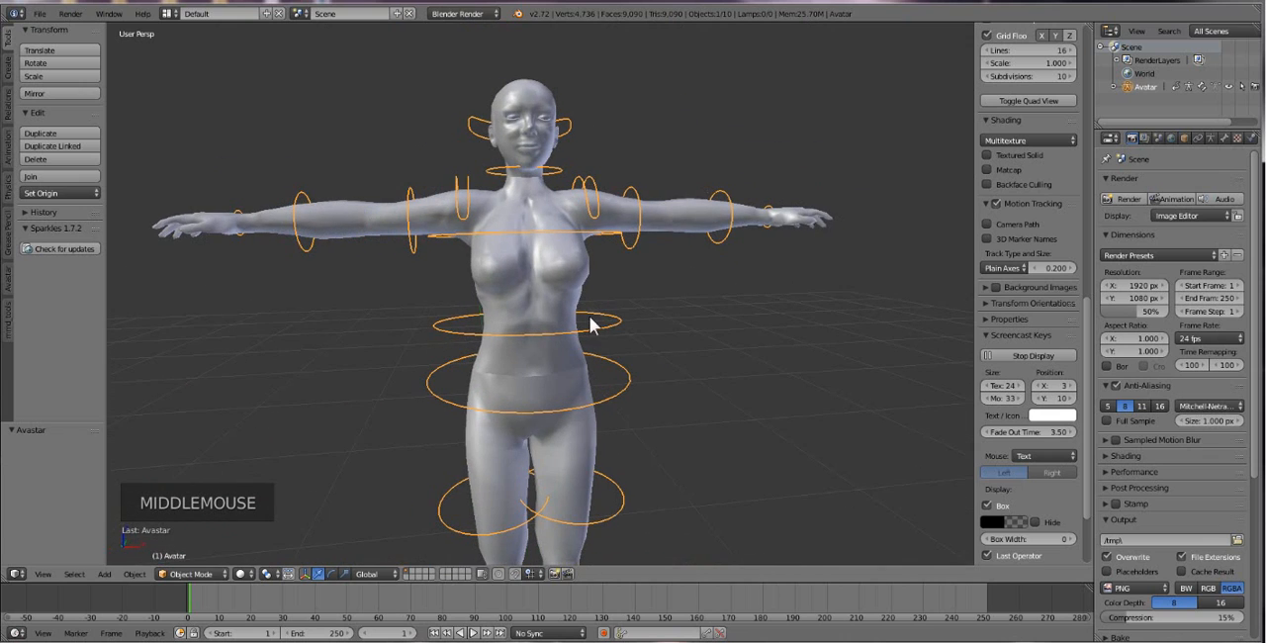
pyautogui.moveTo(593, 325)
pyautogui.mouseDown(button='middle')
pyautogui.moveTo(429, 310)
pyautogui.moveTo(529, 260)
pyautogui.moveTo(478, 289)
pyautogui.moveTo(537, 285)
pyautogui.moveTo(537, 272)
pyautogui.moveTo(571, 320)
pyautogui.mouseUp(button='middle')
pyautogui.scroll(-2, 543, 279)
pyautogui.scroll(-1, 539, 277)
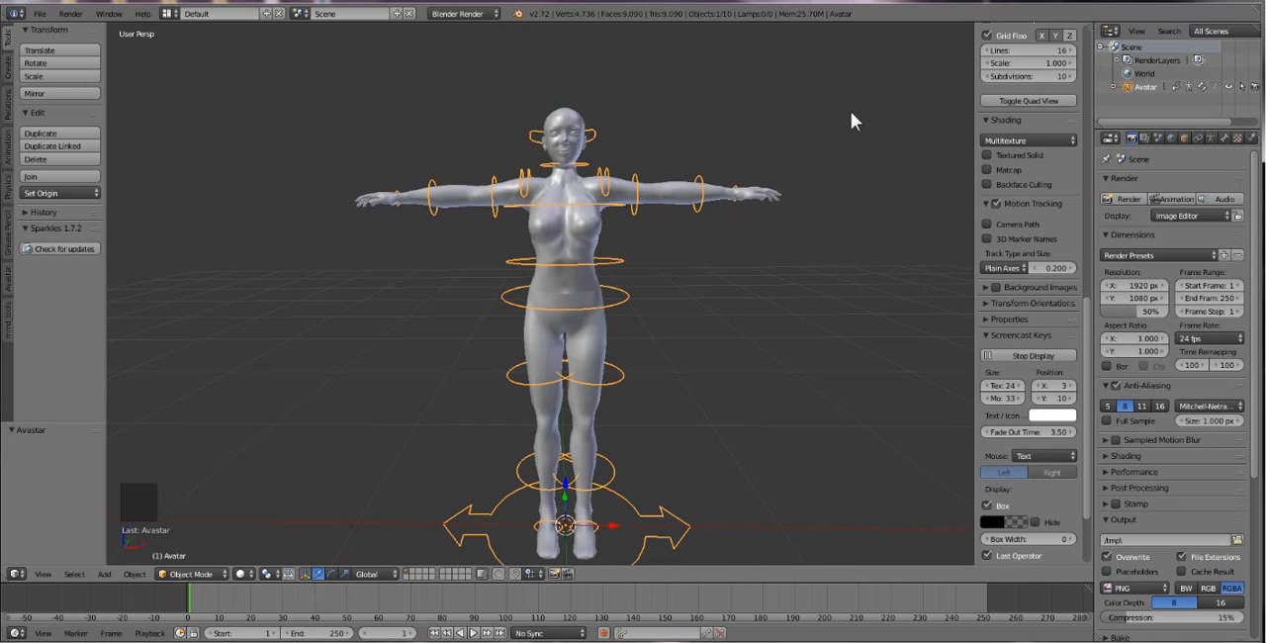
# Inspect the avatar from the preset front, side and top views and the stepped rotations between them.
pyautogui.press('KP_1')
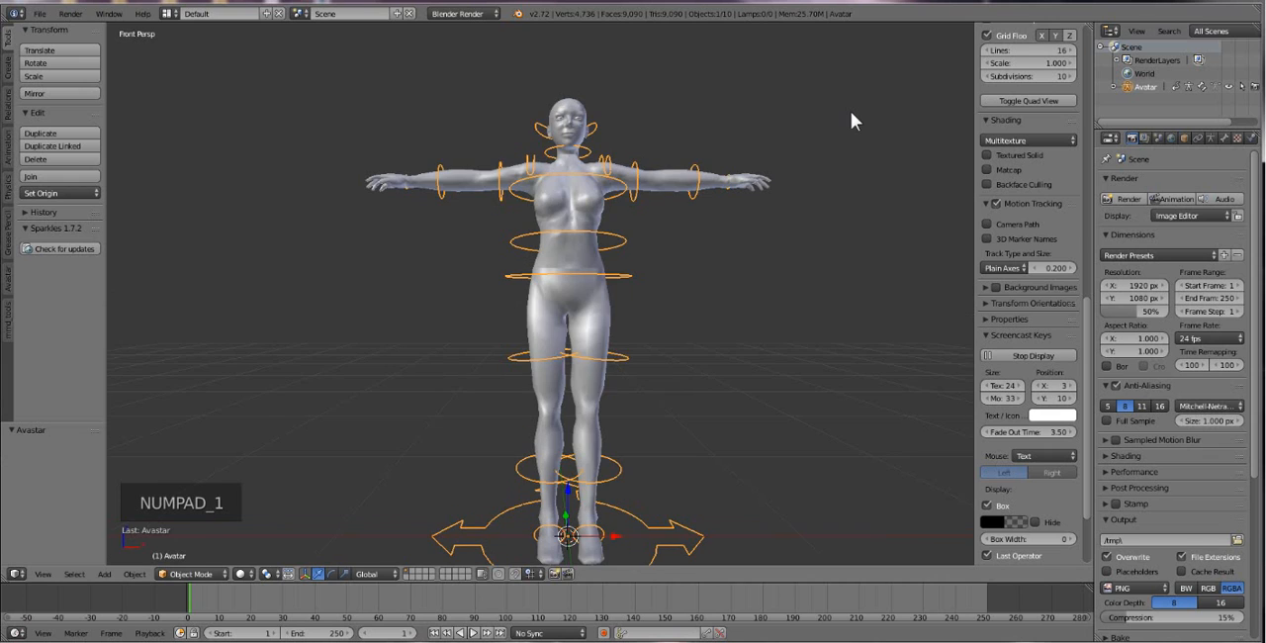
pyautogui.press('KP_3')
pyautogui.press('KP_4')
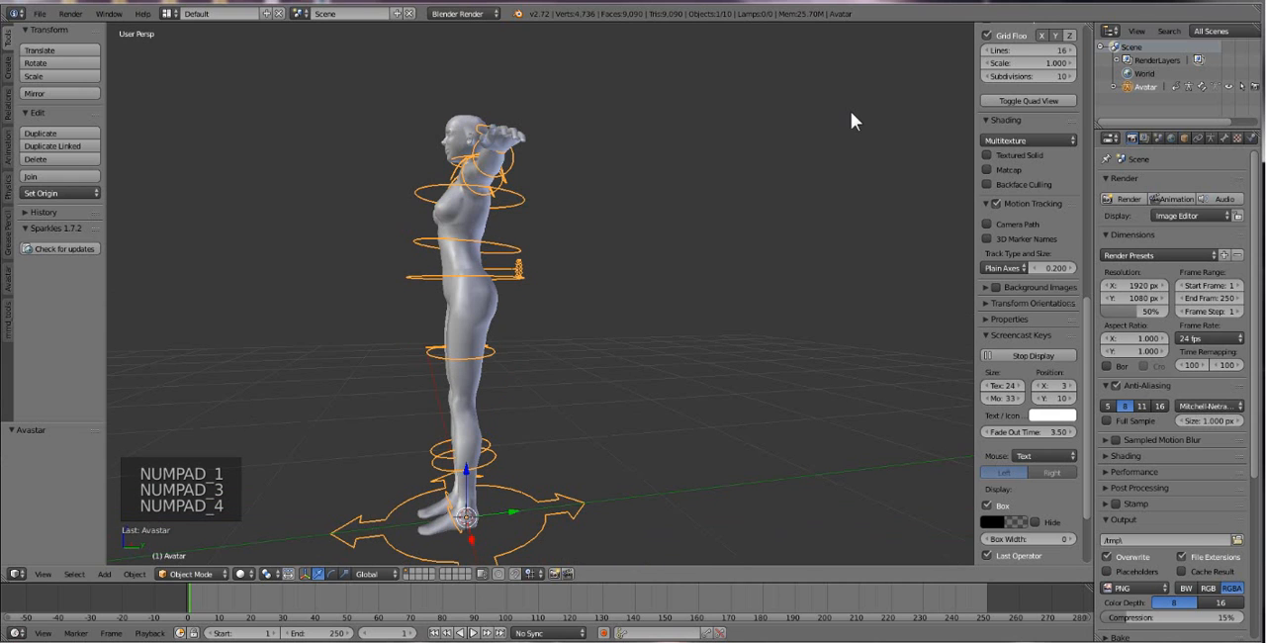
pyautogui.press('KP_6')
pyautogui.press('KP_7')
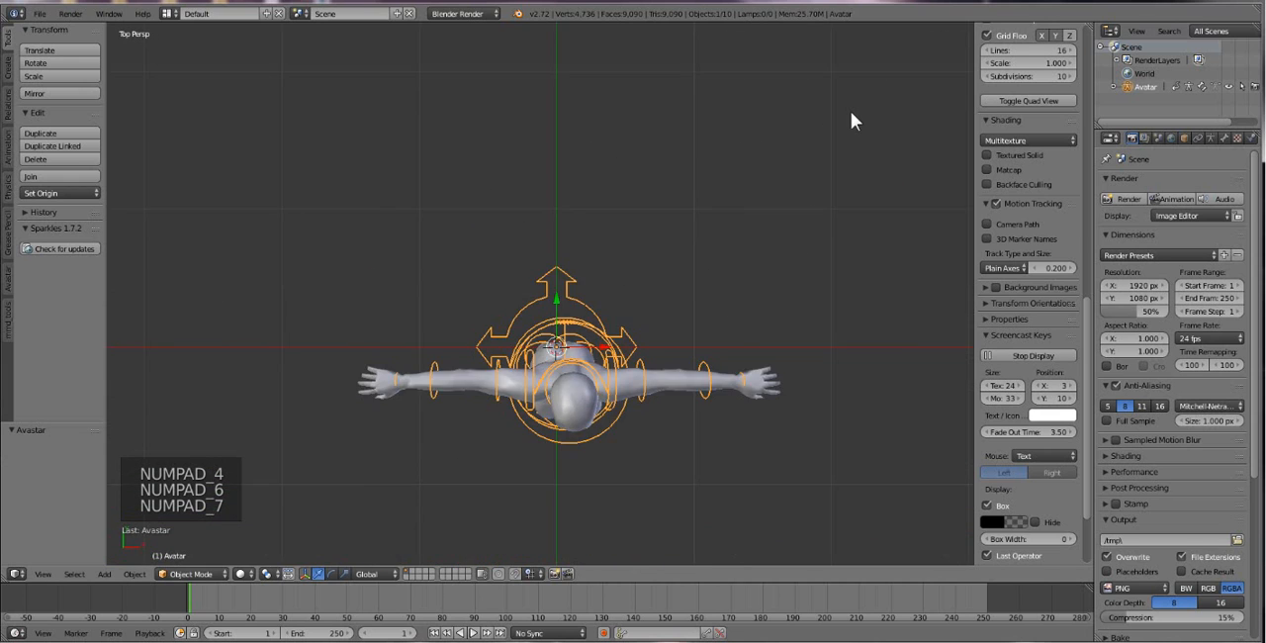
pyautogui.press('KP_8')
pyautogui.press('KP_9')
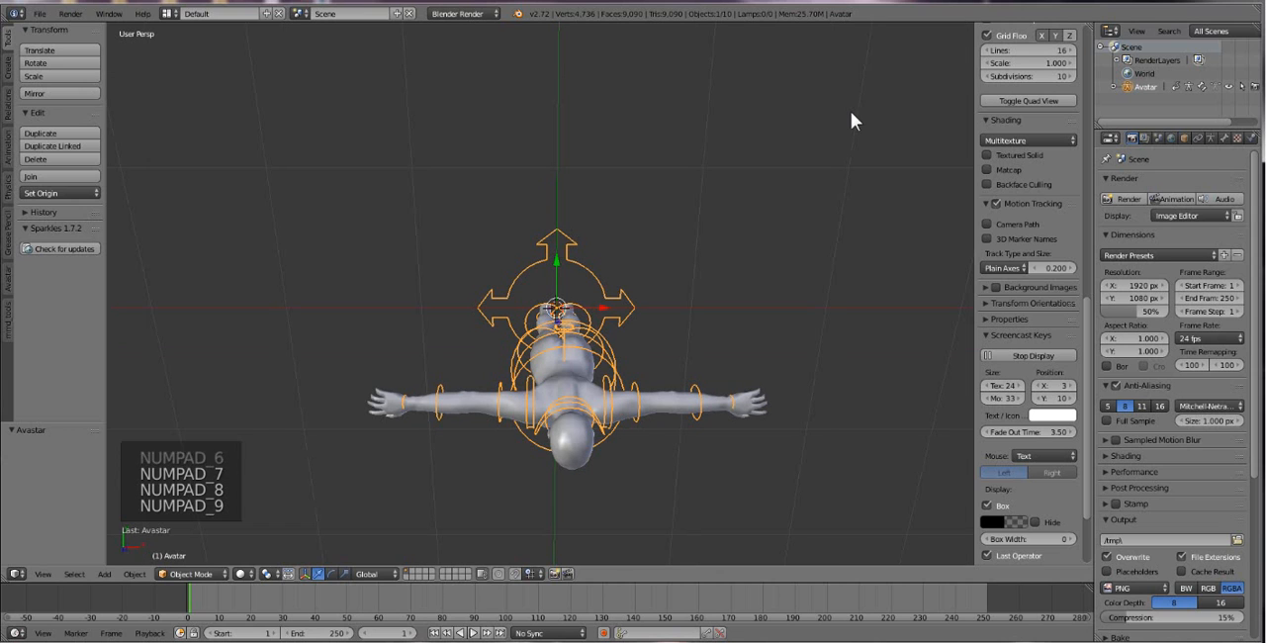
# Go through the preset views of the avatar again, switching to orthographic projection and finishing at the front view.
pyautogui.press('KP_1')
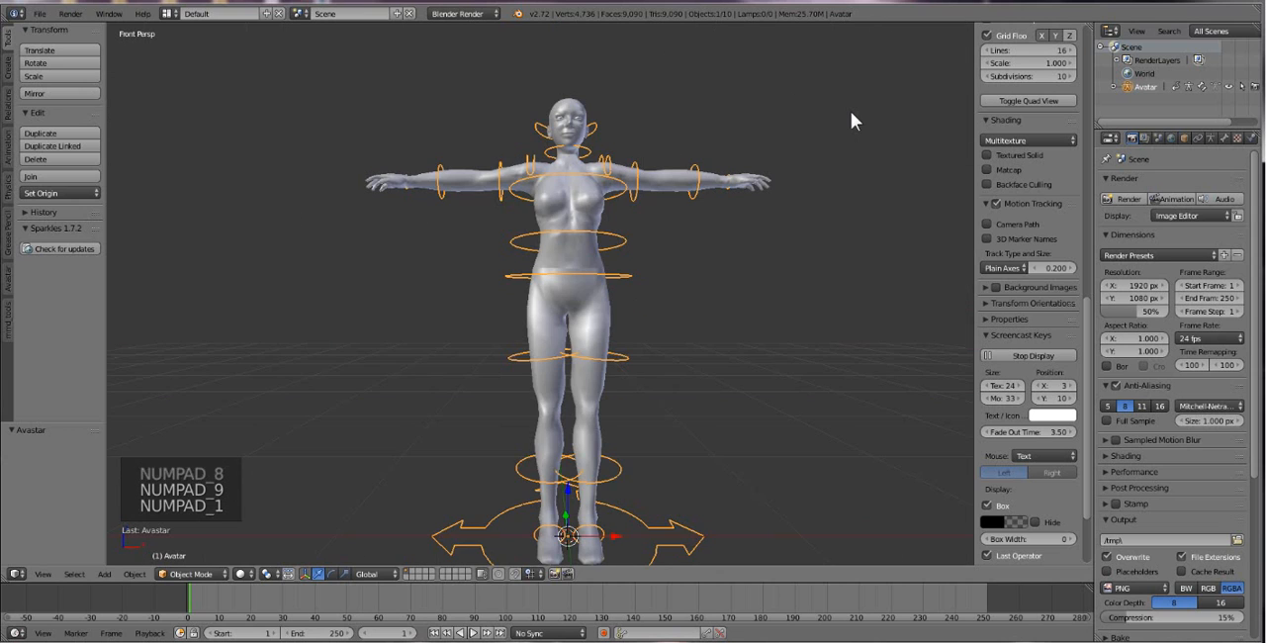
pyautogui.press('KP_2')
pyautogui.press('KP_3')
pyautogui.press('KP_4')
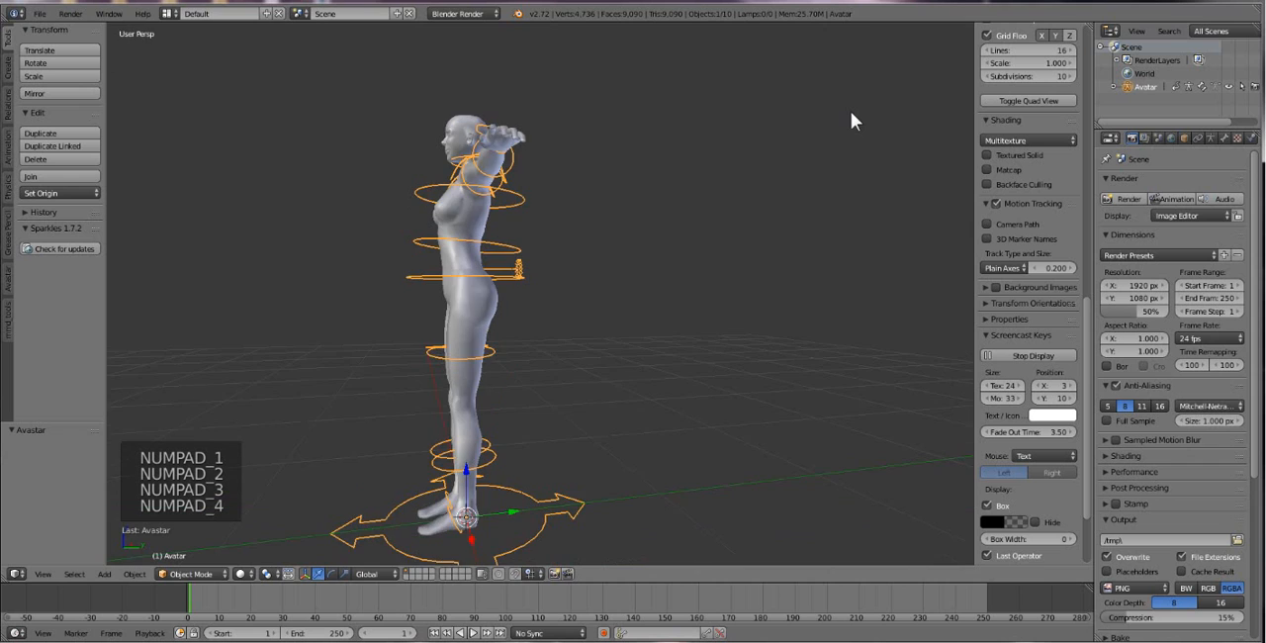
pyautogui.press('KP_5')
pyautogui.press('KP_6')
pyautogui.press('KP_7')
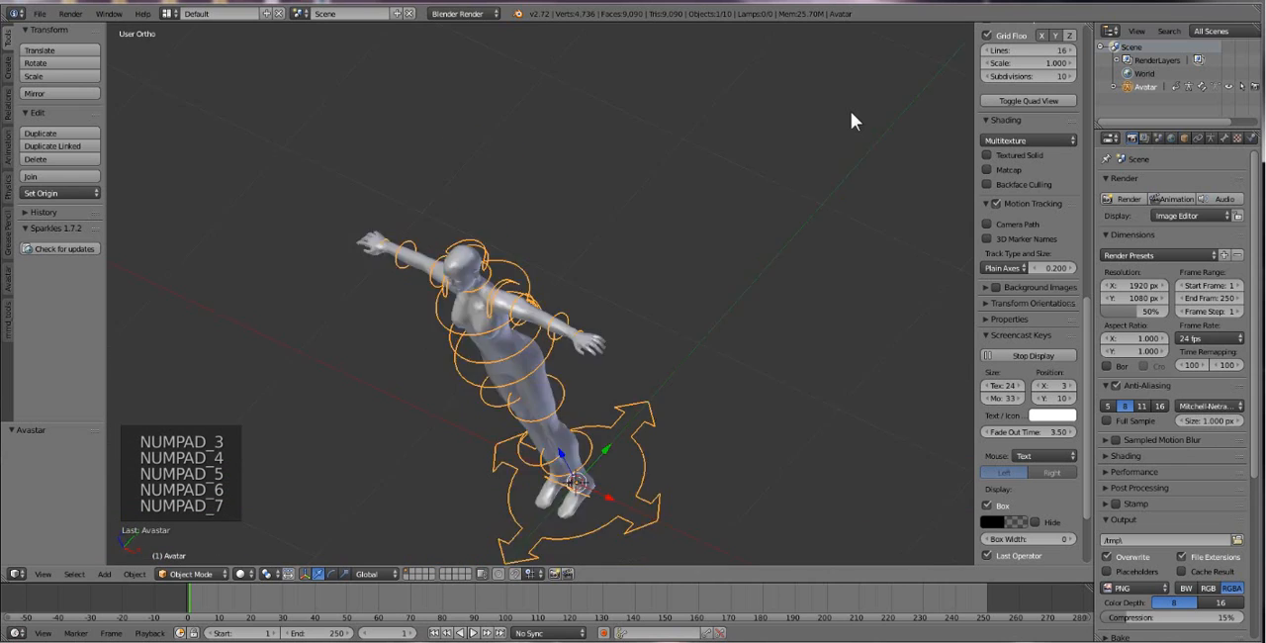
pyautogui.press('KP_8')
pyautogui.press('KP_9')
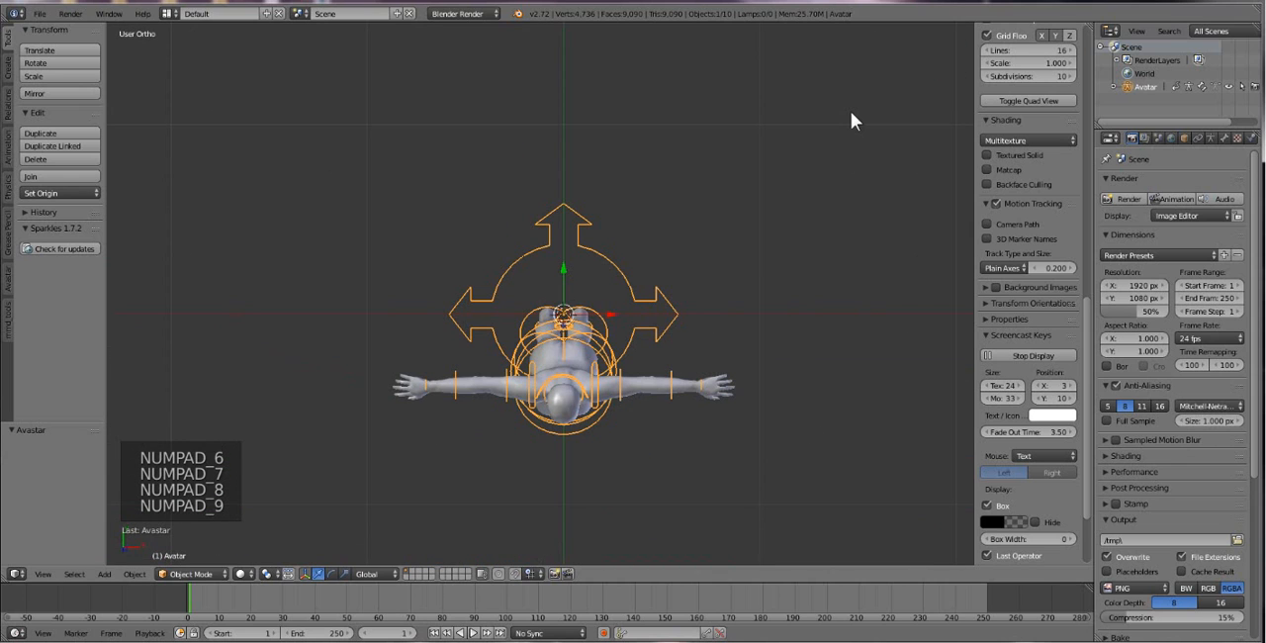
pyautogui.press('KP_0')
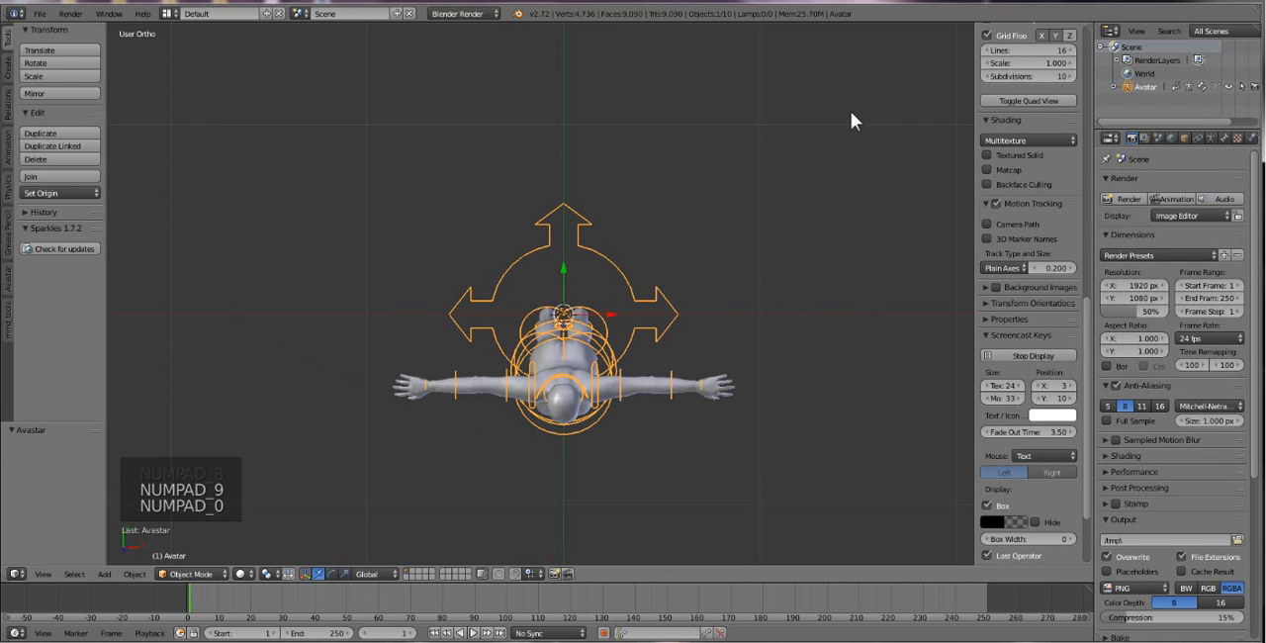
pyautogui.press('KP_1')
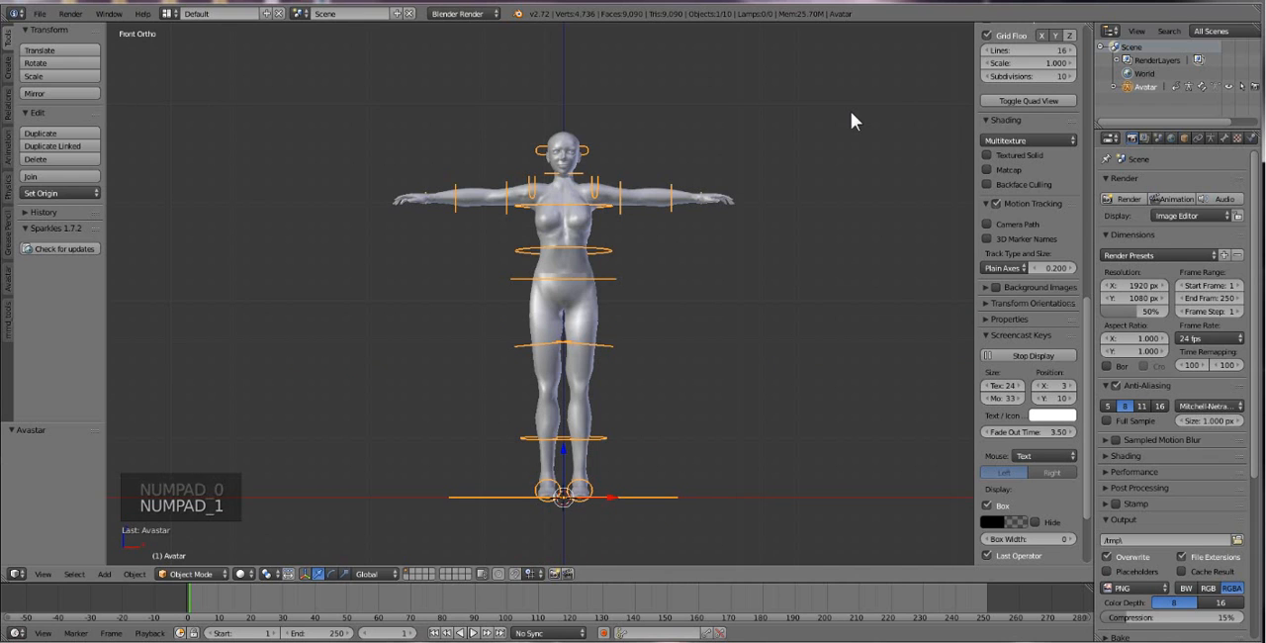
# Examine the avatar's body at different distances and angles, and return the viewport to perspective projection.
pyautogui.scroll(2, 851, 111)
pyautogui.moveTo(722, 218); pyautogui.dragTo(697, 287, button='middle')
pyautogui.scroll(1, 695, 309)
pyautogui.scroll(-2, 696, 309)
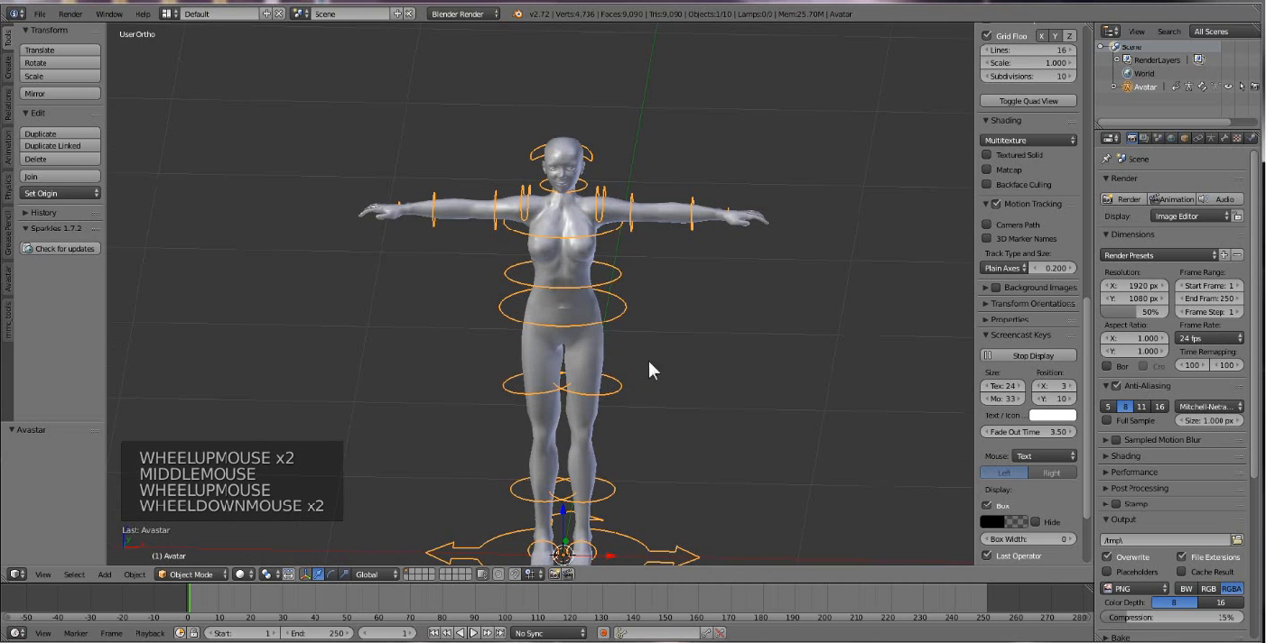
pyautogui.keyDown('shift'); pyautogui.moveTo(650, 367); pyautogui.dragTo(663, 326, button='middle'); pyautogui.keyUp('shift')
pyautogui.scroll(2, 655, 372)
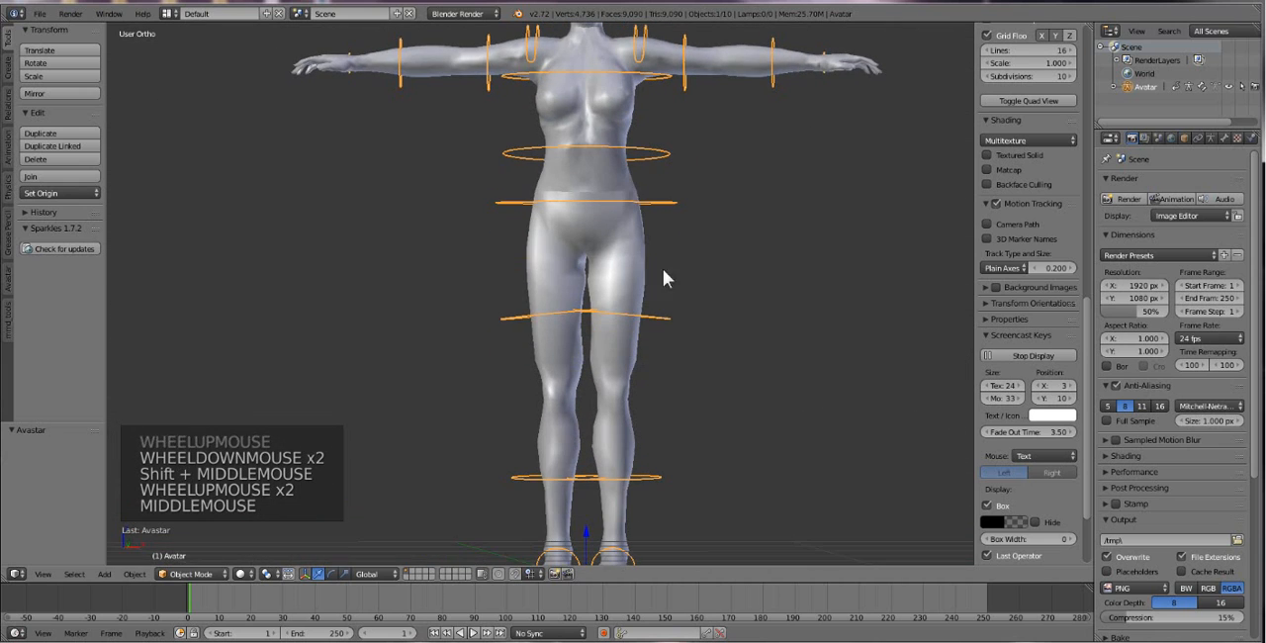
pyautogui.moveTo(663, 268)
pyautogui.keyDown('shift'); pyautogui.mouseDown(button='middle')
pyautogui.moveTo(670, 307)
pyautogui.moveTo(649, 286)
pyautogui.moveTo(664, 275)
pyautogui.mouseUp(button='middle'); pyautogui.keyUp('shift')
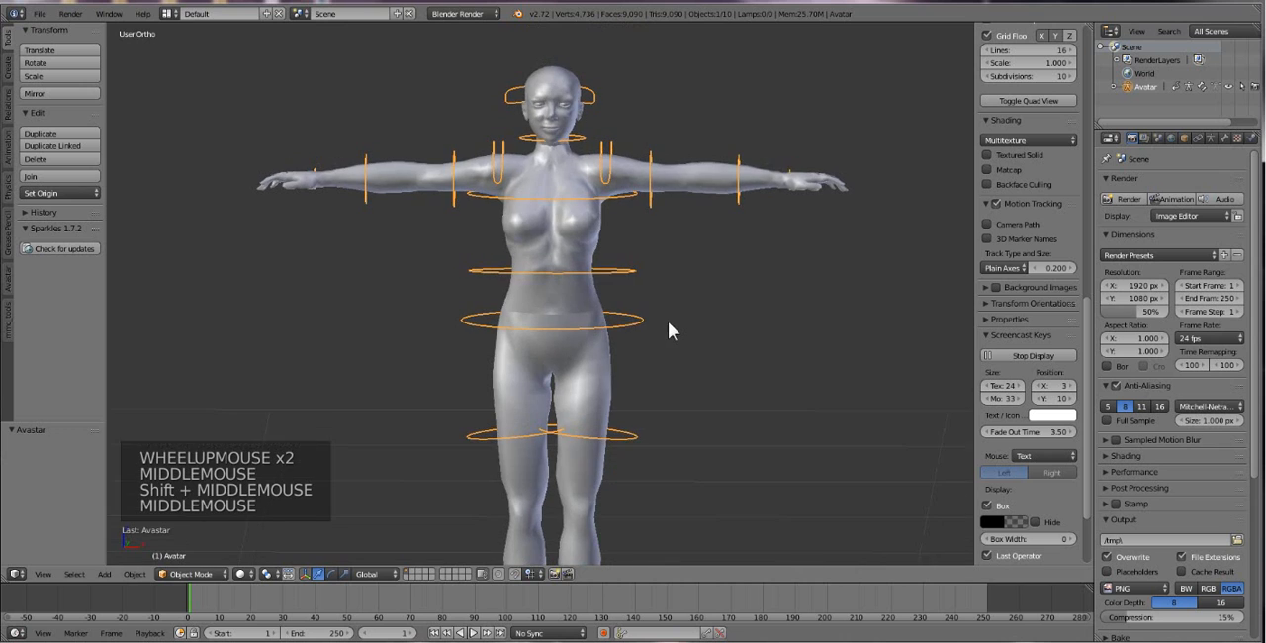
pyautogui.scroll(-3, 669, 327)
pyautogui.scroll(1, 665, 327)
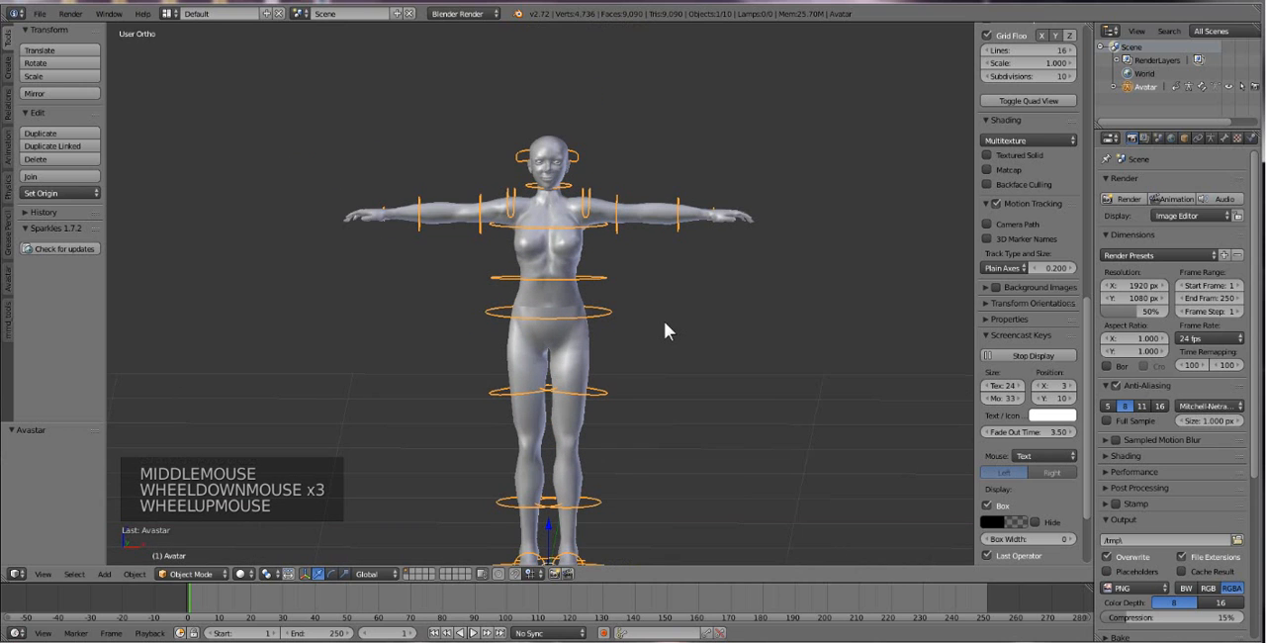
pyautogui.press('KP_5')
pyautogui.scroll(-3, 668, 323)
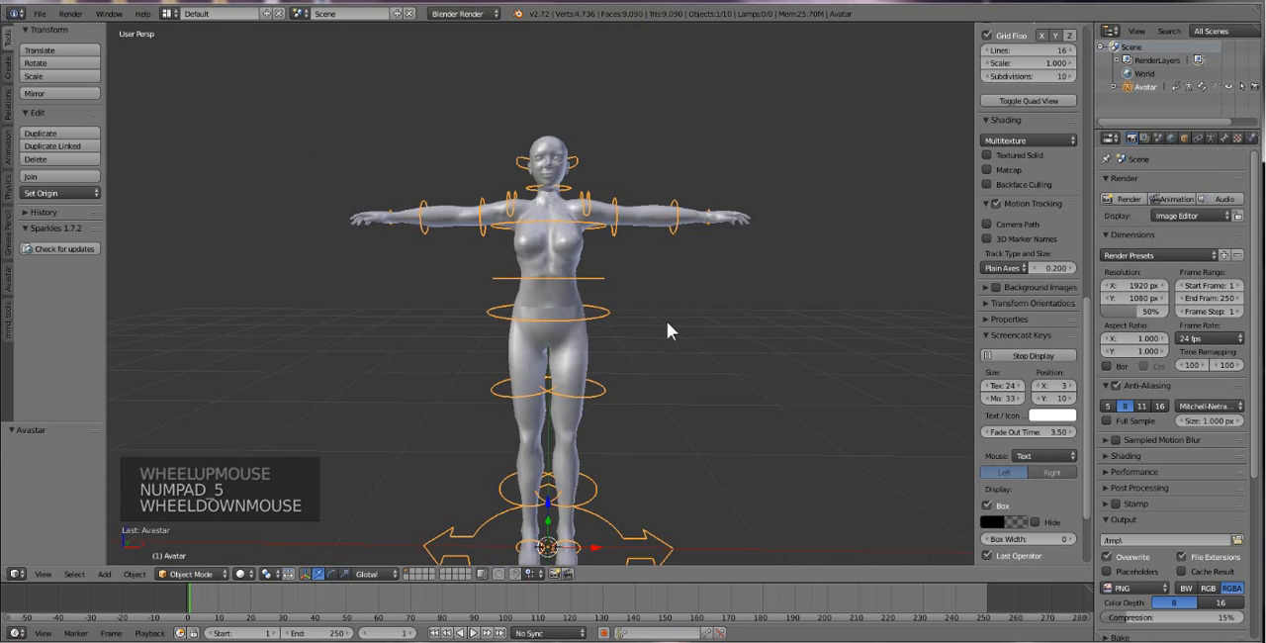
# Examine the avatar's full figure at different distances and from slightly raised and lowered viewing angles.
pyautogui.scroll(4, 667, 323)
pyautogui.scroll(-1, 659, 321)
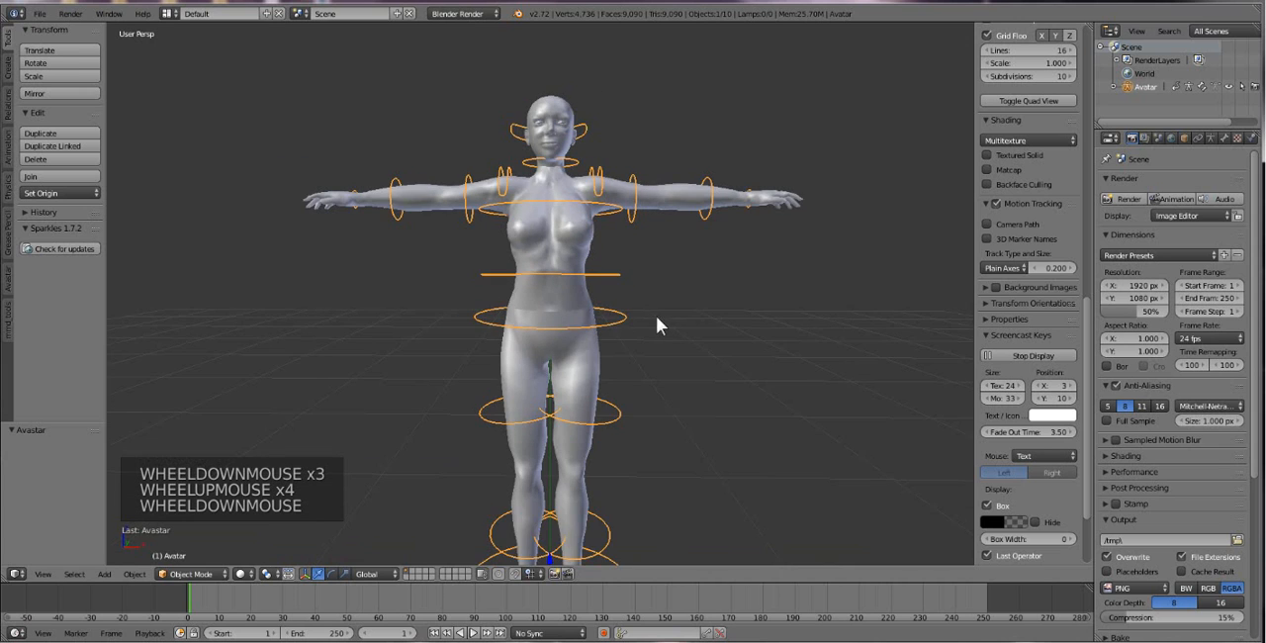
pyautogui.moveTo(656, 315); pyautogui.dragTo(646, 366, button='middle')
pyautogui.scroll(2, 648, 366)
pyautogui.scroll(-1, 646, 378)
pyautogui.keyDown('shift'); pyautogui.moveTo(647, 322); pyautogui.dragTo(649, 403, button='middle'); pyautogui.keyUp('shift')
pyautogui.scroll(-1, 698, 419)
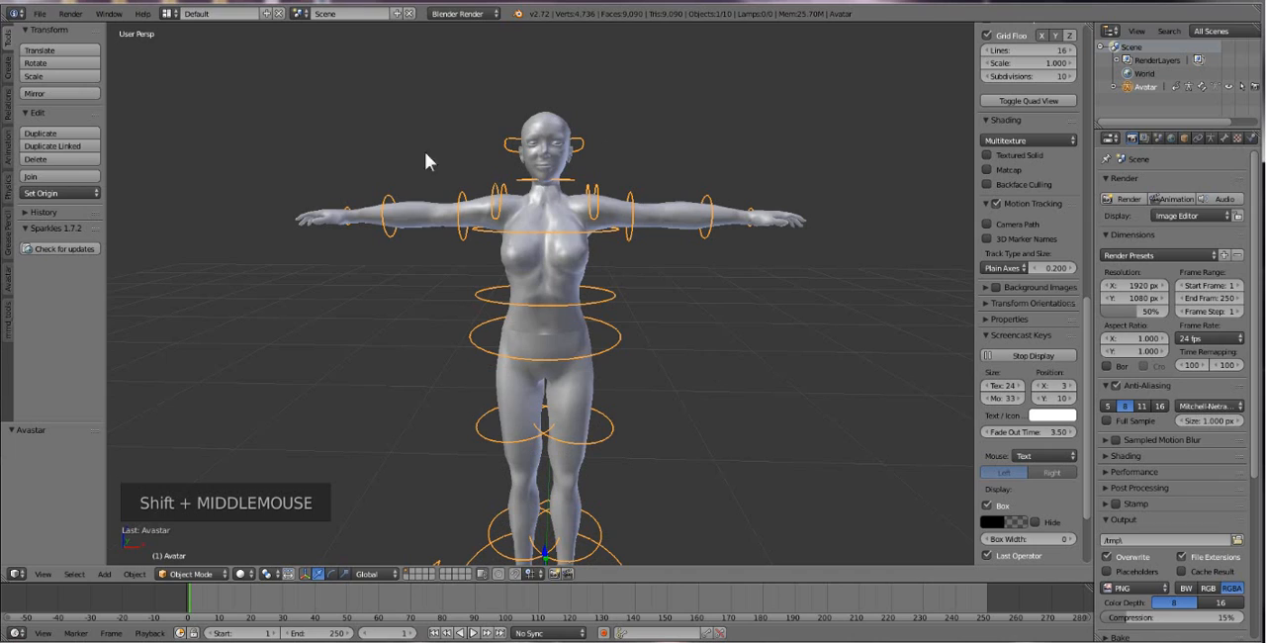
pyautogui.keyDown('shift'); pyautogui.middleClick(593, 425); pyautogui.keyUp('shift')
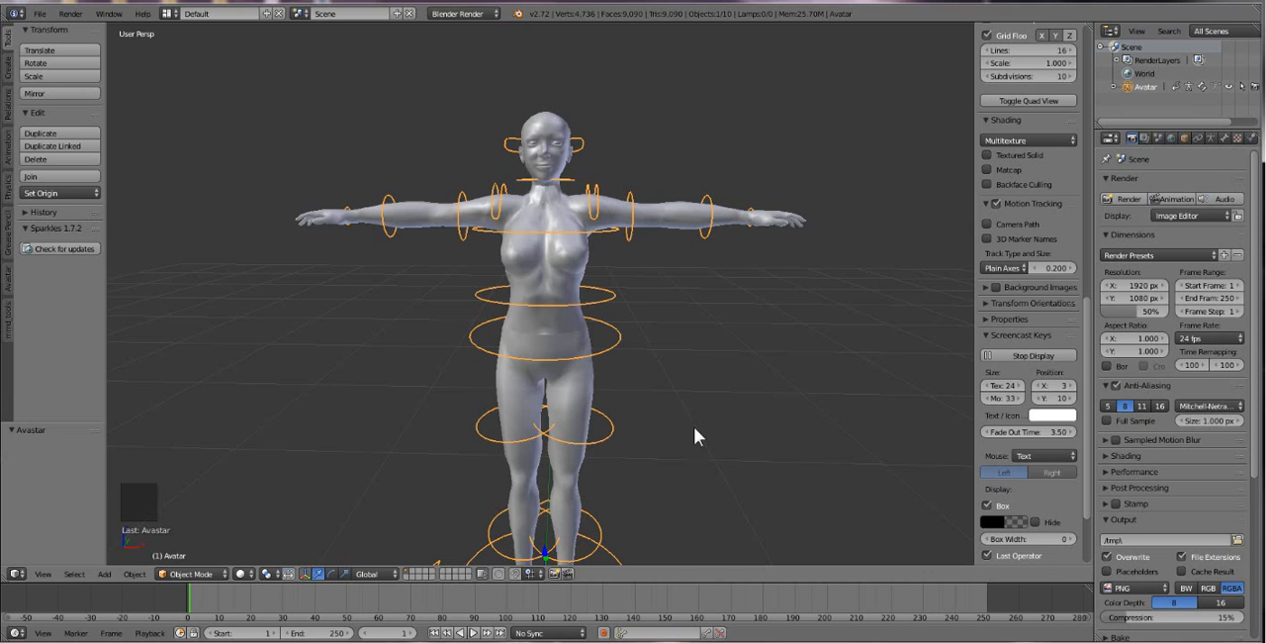
# Switch to the empty second layer and import a shape XML file as an Avastar from the Desktop 1-2-17 folder.
pyautogui.click(411, 571)
pyautogui.scroll(-3, 627, 527)
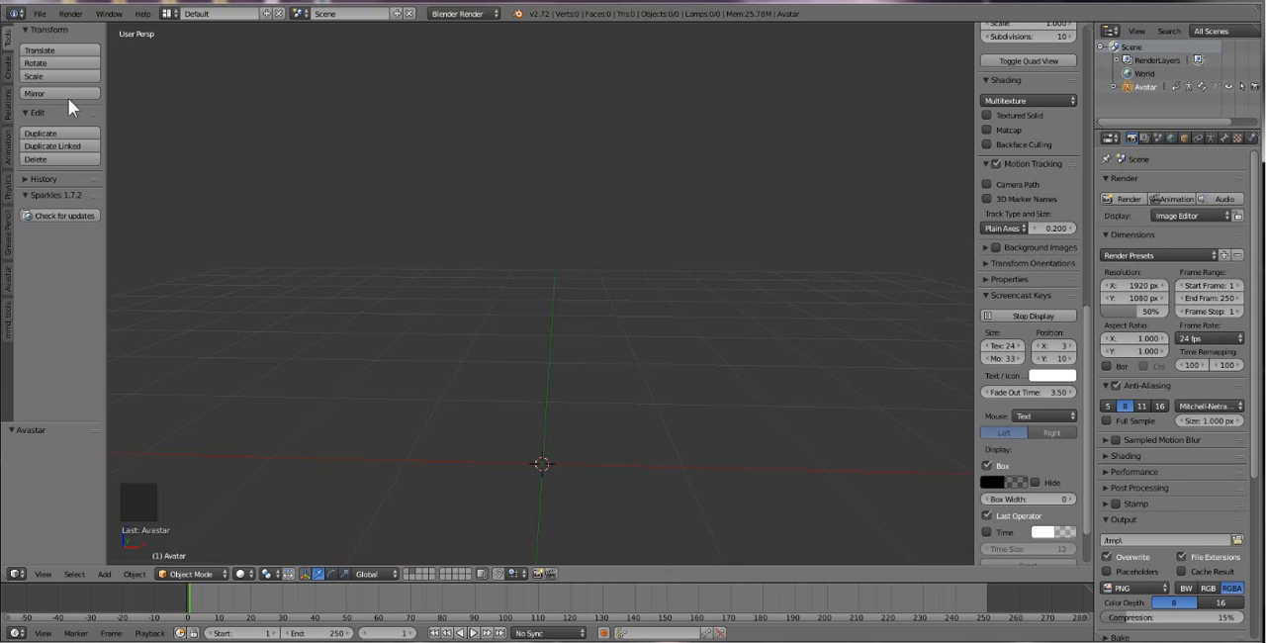
pyautogui.click(44, 15)
pyautogui.click(39, 14)
pyautogui.moveTo(84, 257)
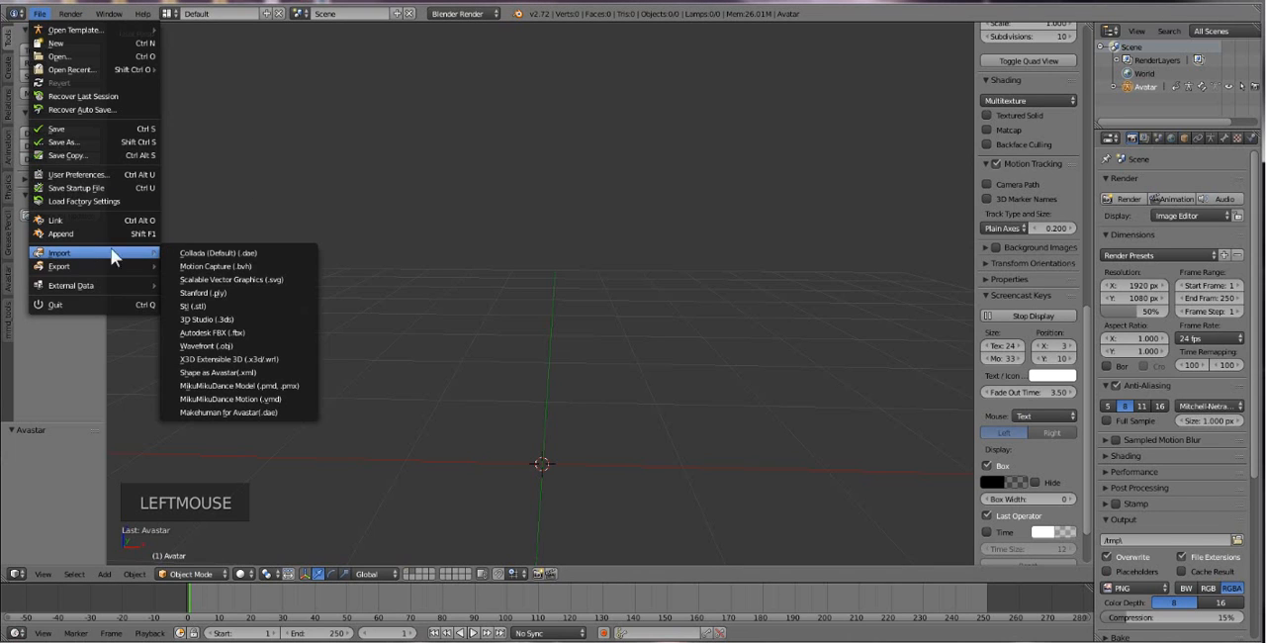
pyautogui.click(254, 371)
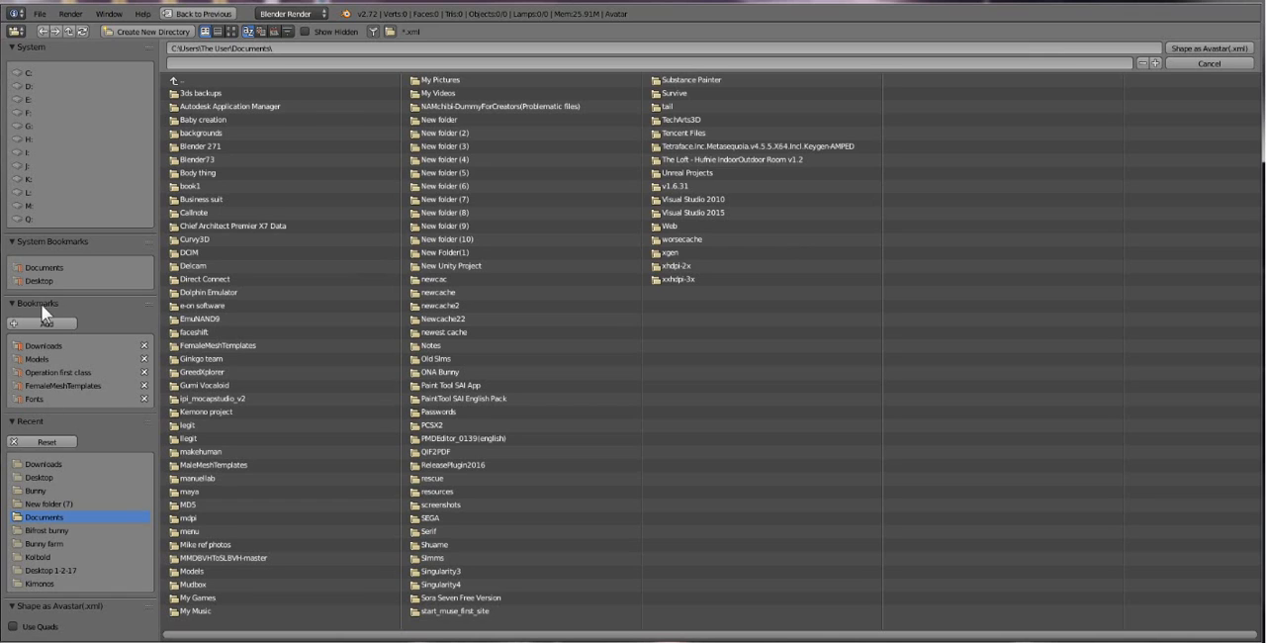
pyautogui.click(37, 278)
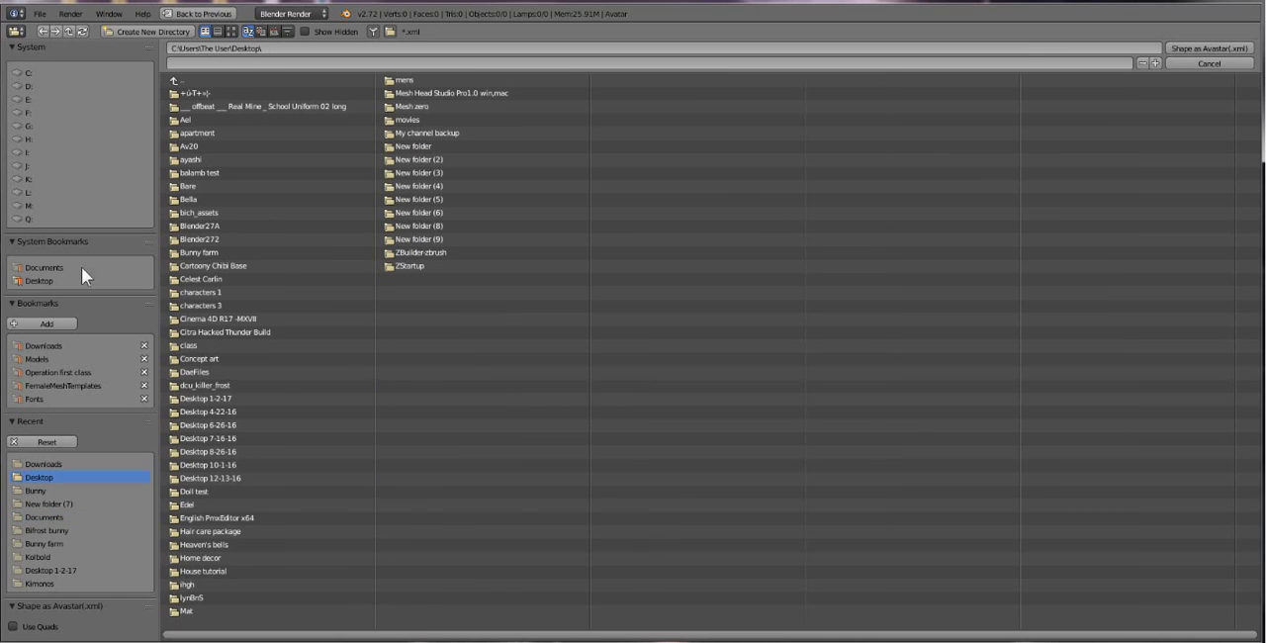
pyautogui.click(419, 105)
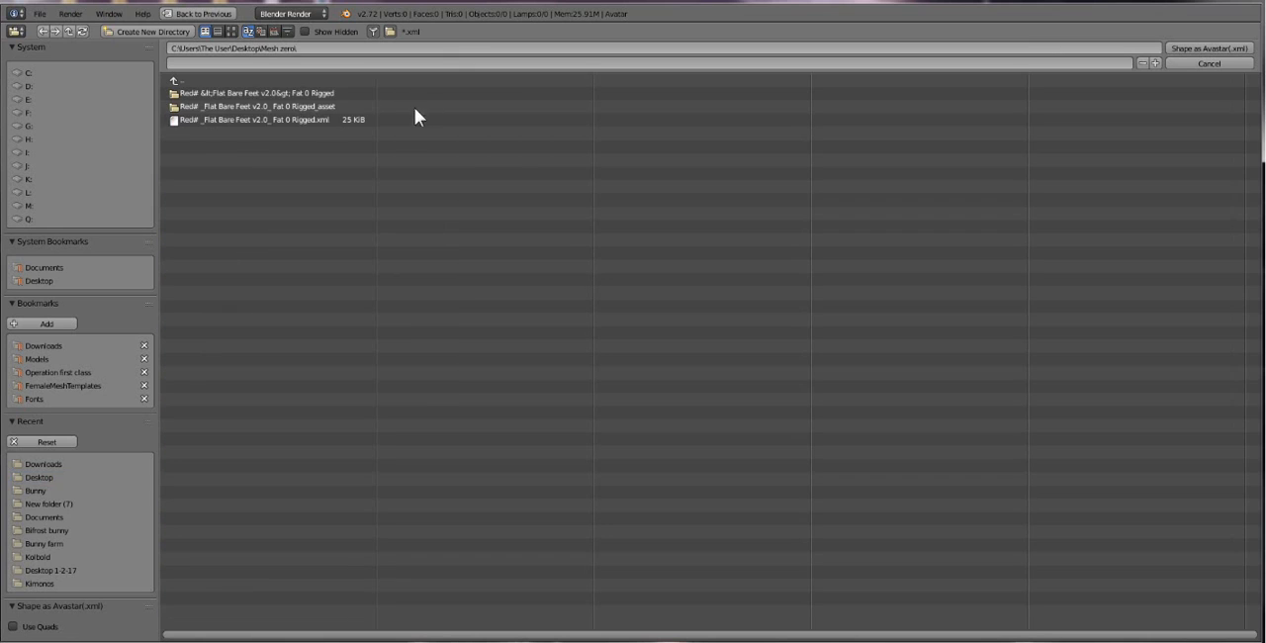
pyautogui.click(40, 280)
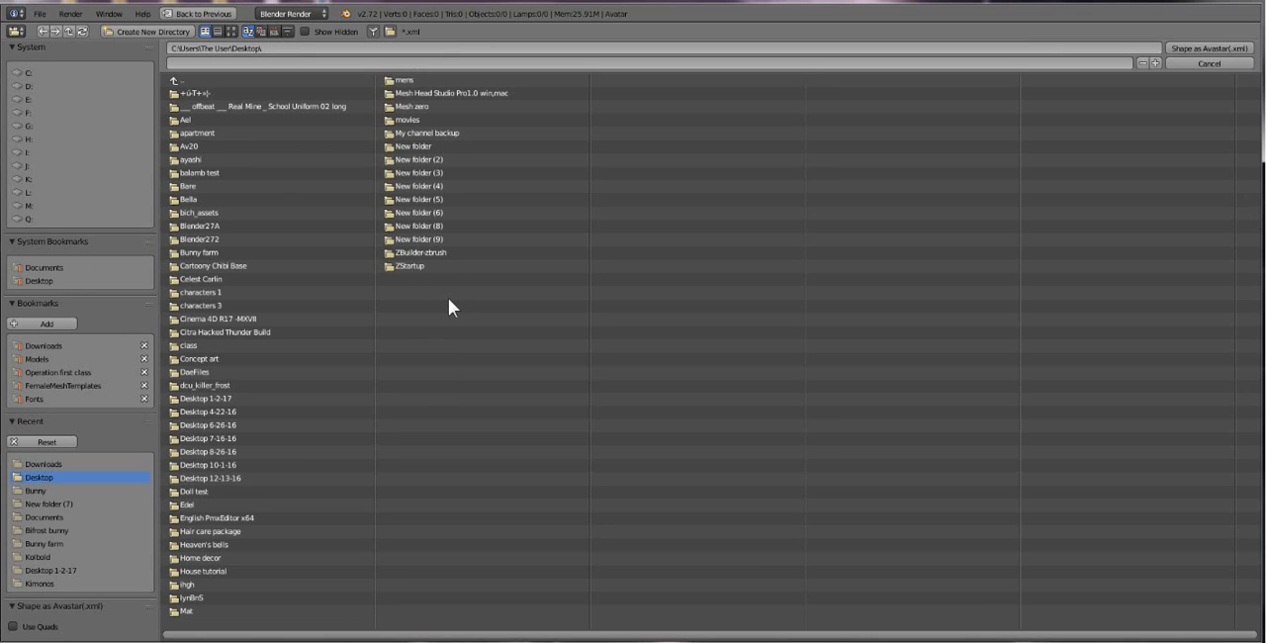
pyautogui.click(226, 400)
pyautogui.doubleClick(228, 200)
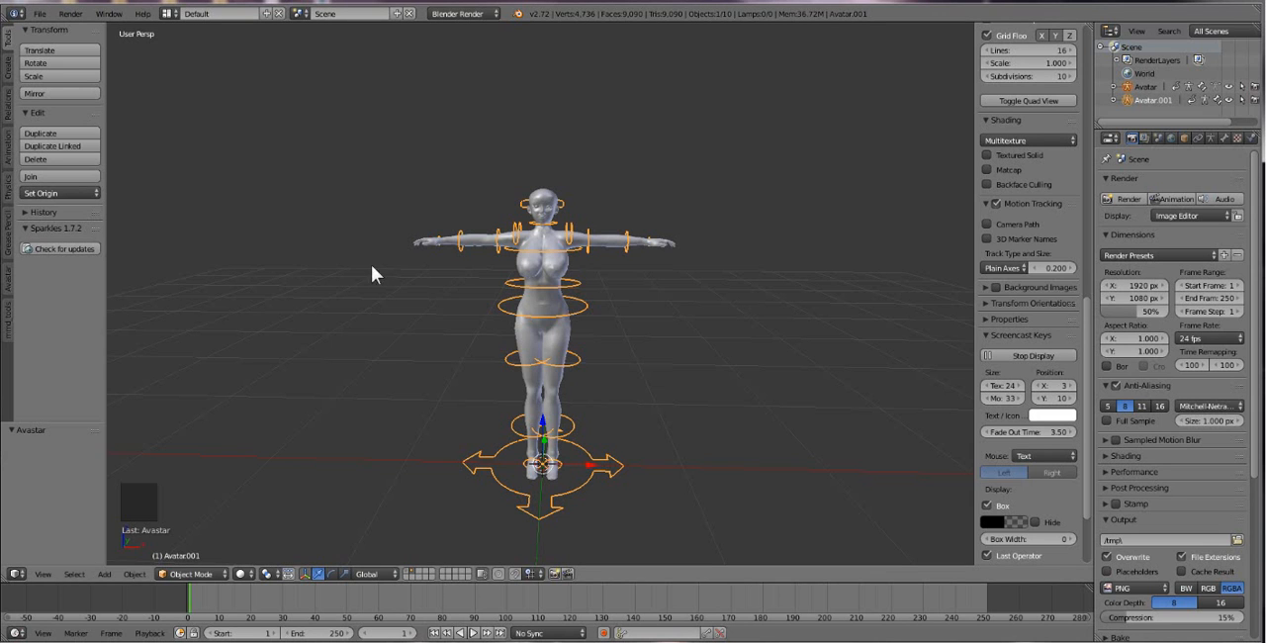
# Look over the imported avatar, and return to the first layer to view the original avatar up close.
pyautogui.moveTo(688, 412); pyautogui.dragTo(649, 416, button='middle')
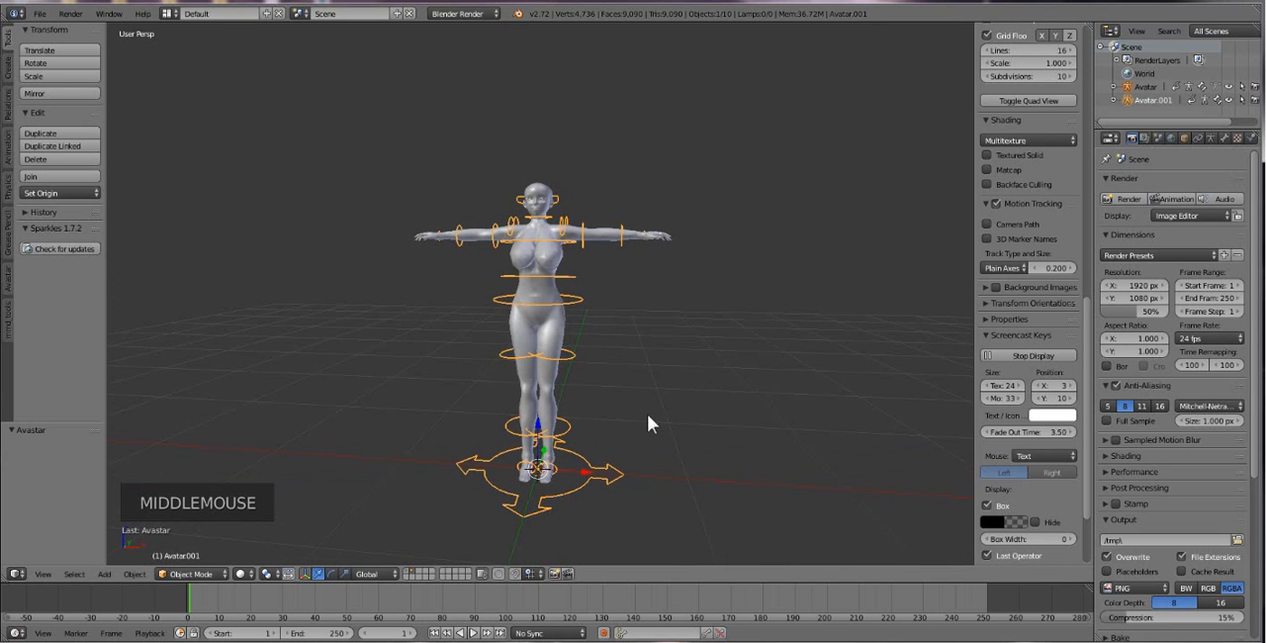
pyautogui.click(409, 570)
pyautogui.middleClick(592, 446)
pyautogui.moveTo(592, 446); pyautogui.dragTo(601, 444, button='middle')
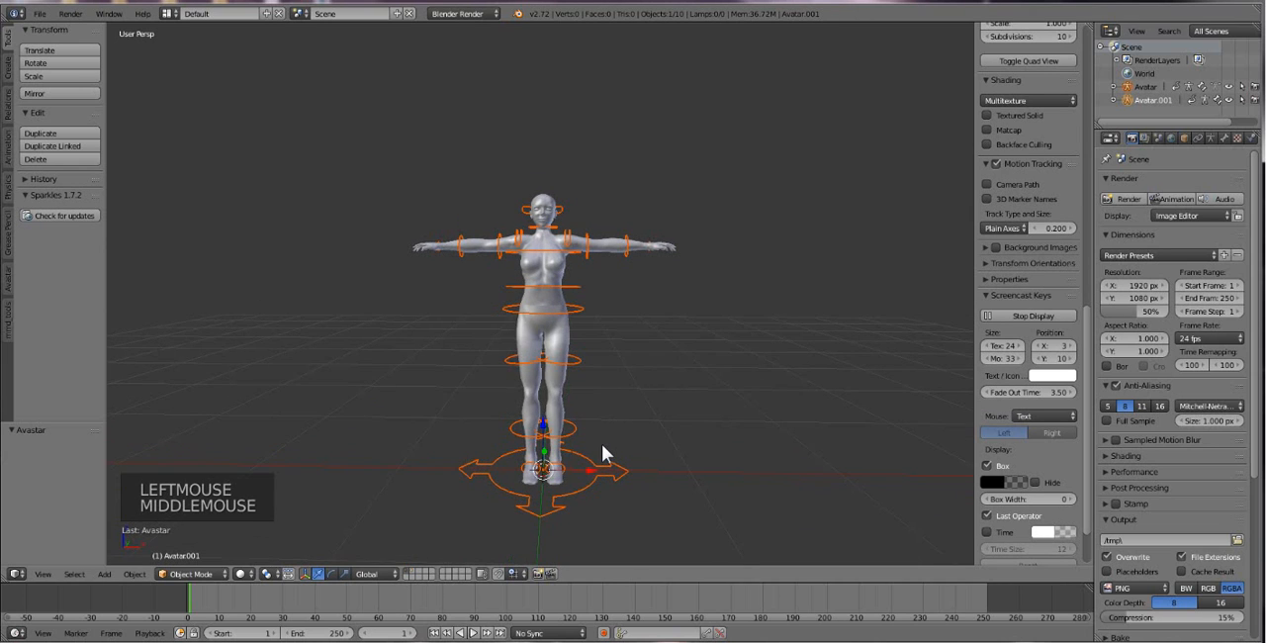
pyautogui.scroll(3, 601, 443)
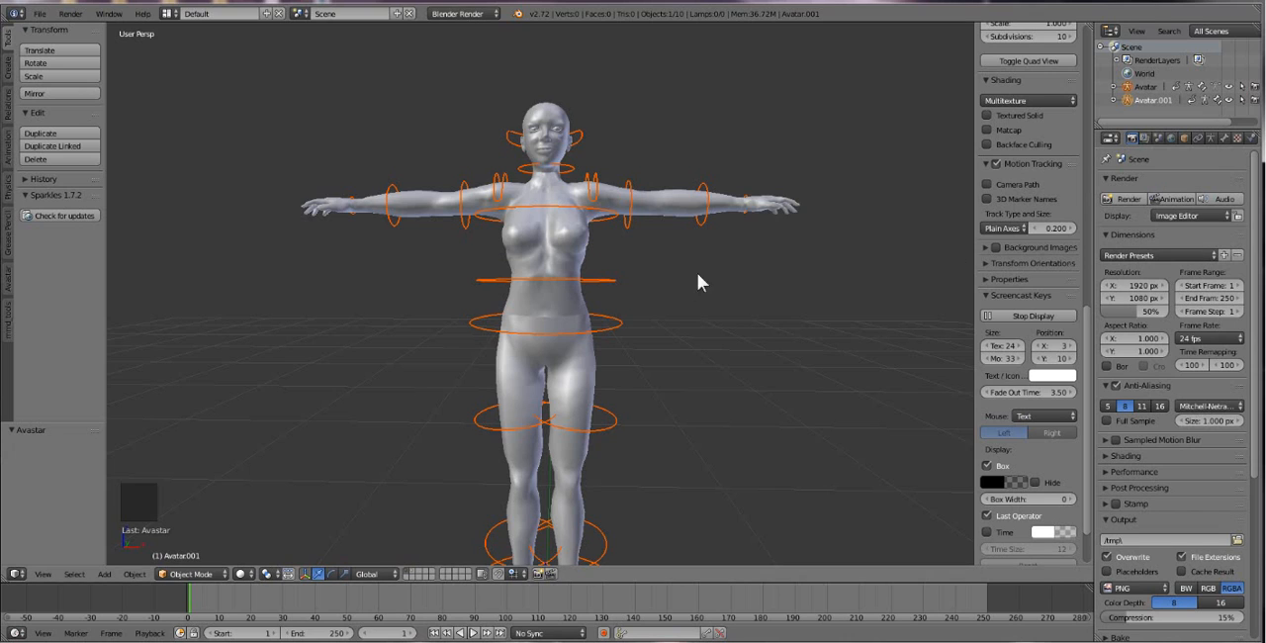
# Select the original avatar's rig and show its object properties.
pyautogui.rightClick(606, 285)
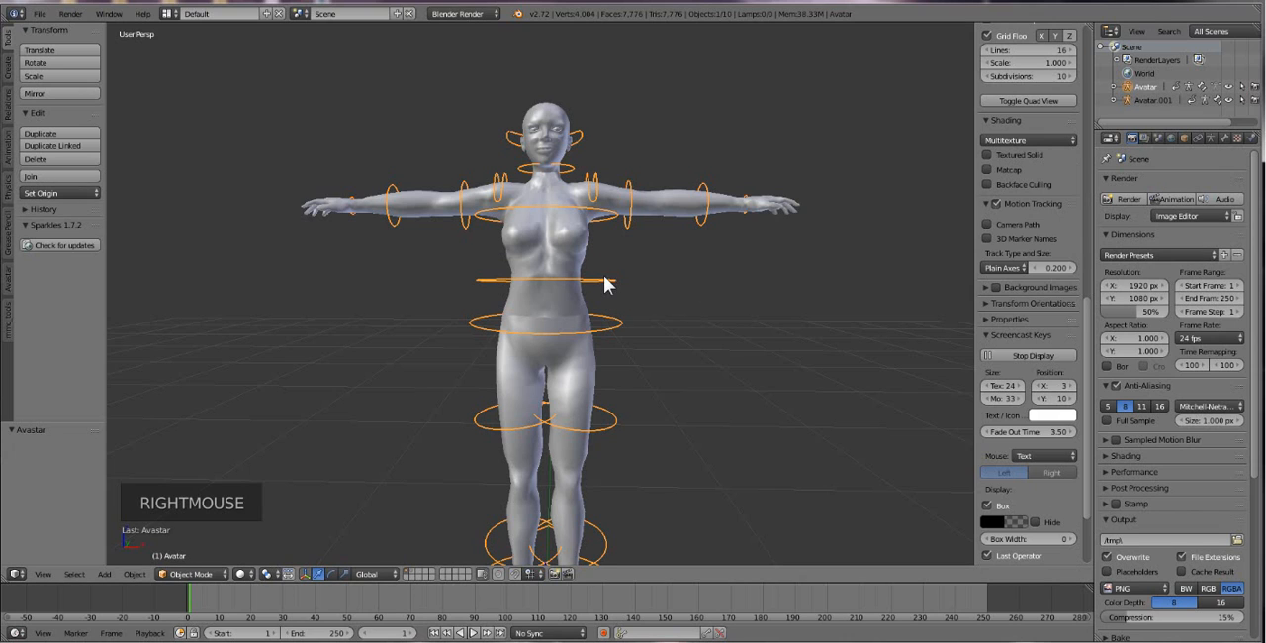
pyautogui.click(1185, 139)
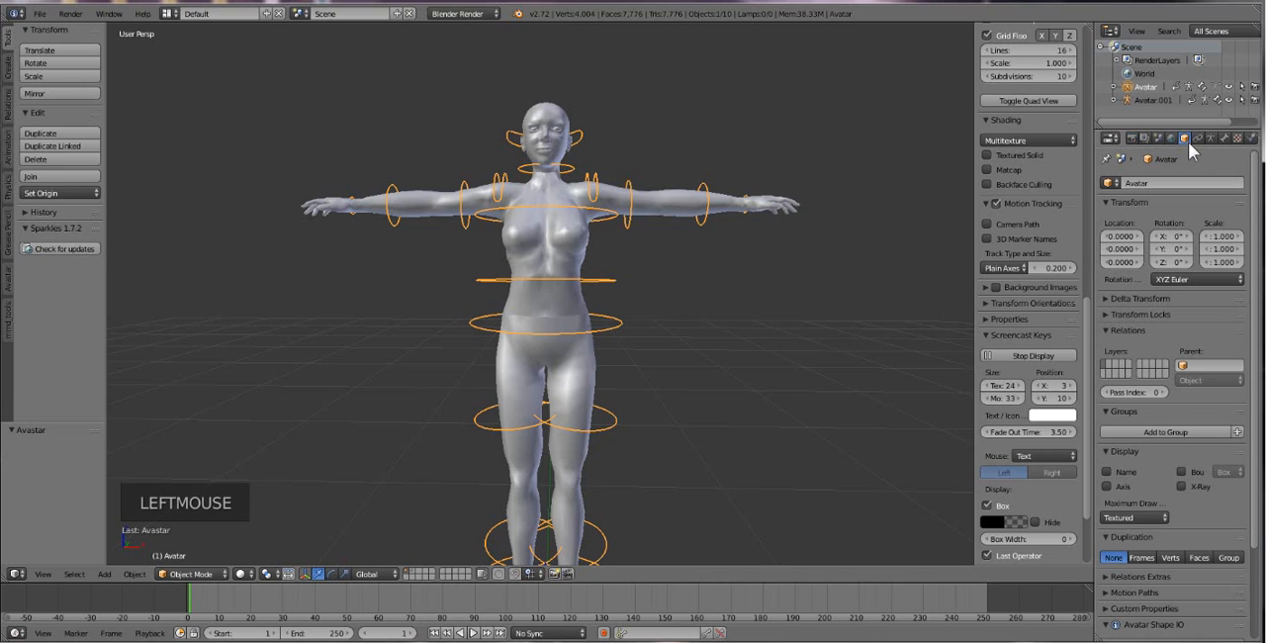
pyautogui.click(1188, 142)
pyautogui.rightClick(1188, 141)
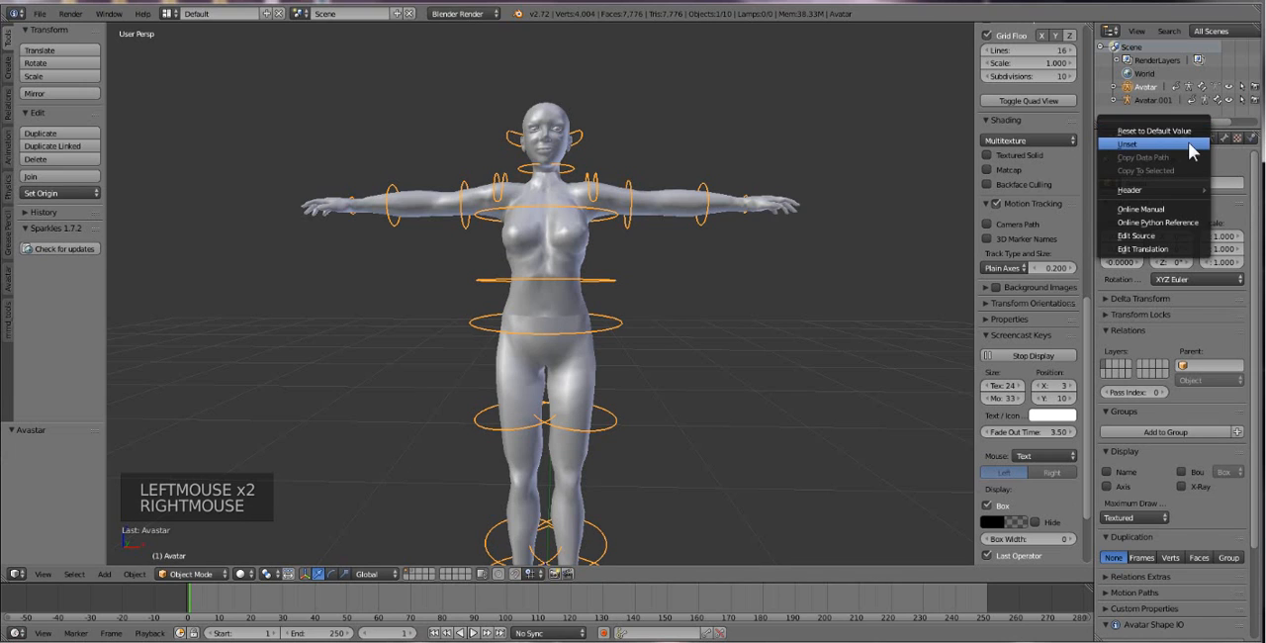
pyautogui.click(814, 270)
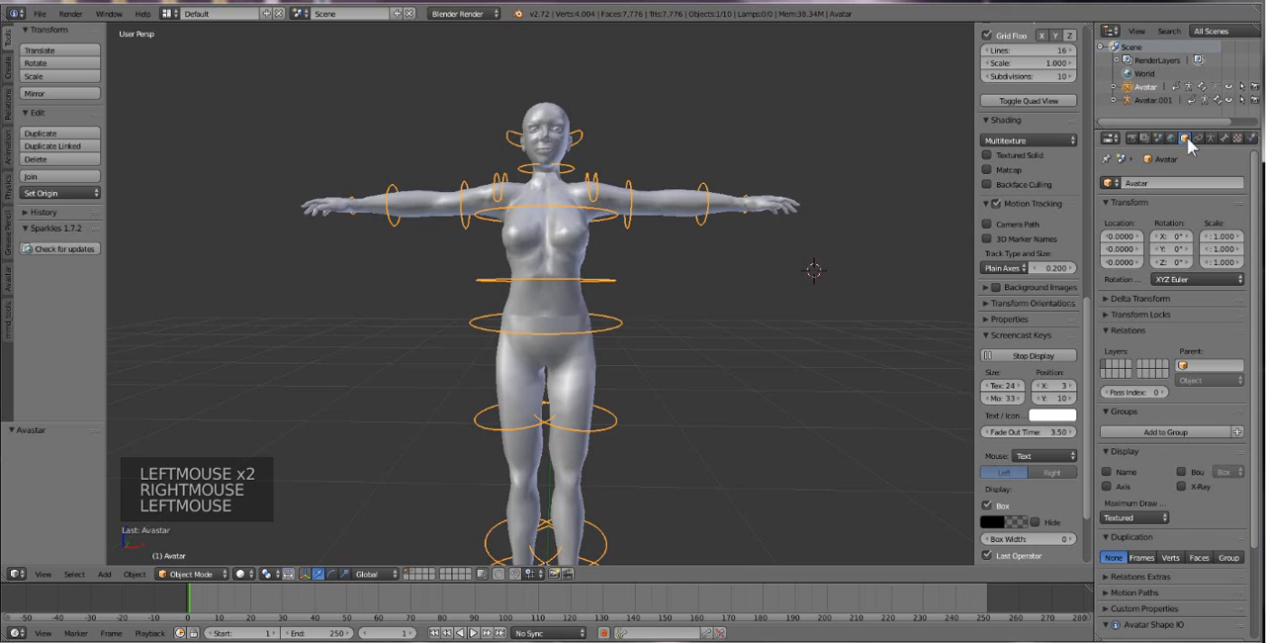
pyautogui.click(1185, 140)
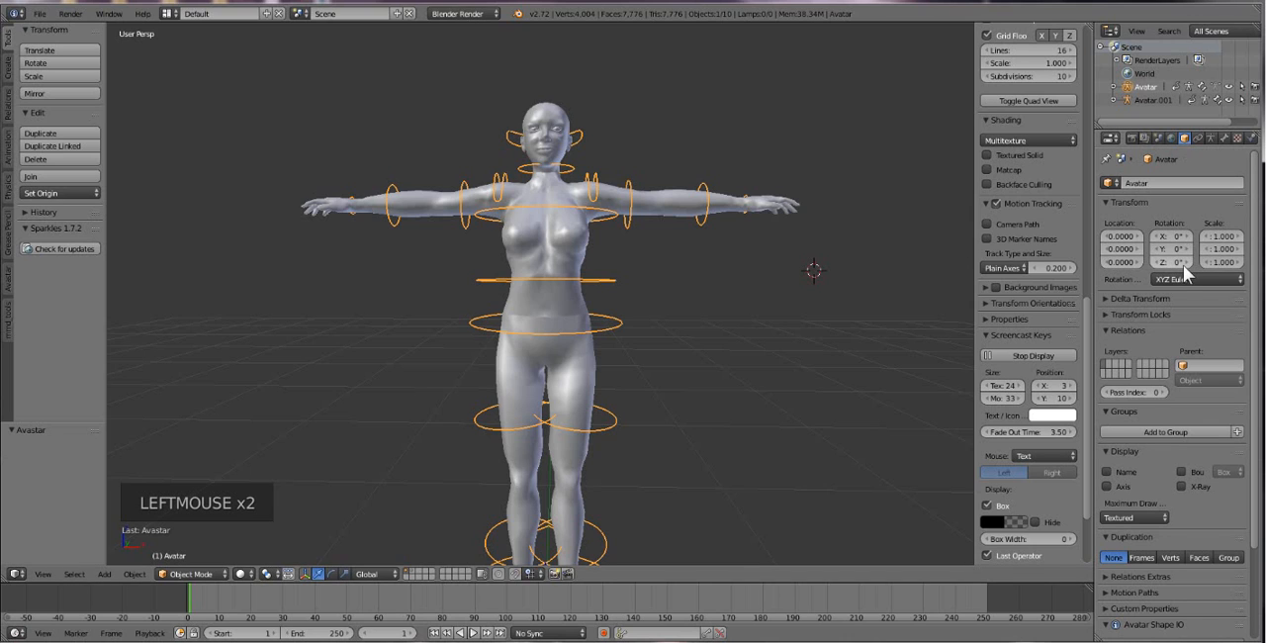
# Expand the Avatar Appearance settings and enable the Male option for the original avatar.
pyautogui.scroll(-11, 1183, 265)
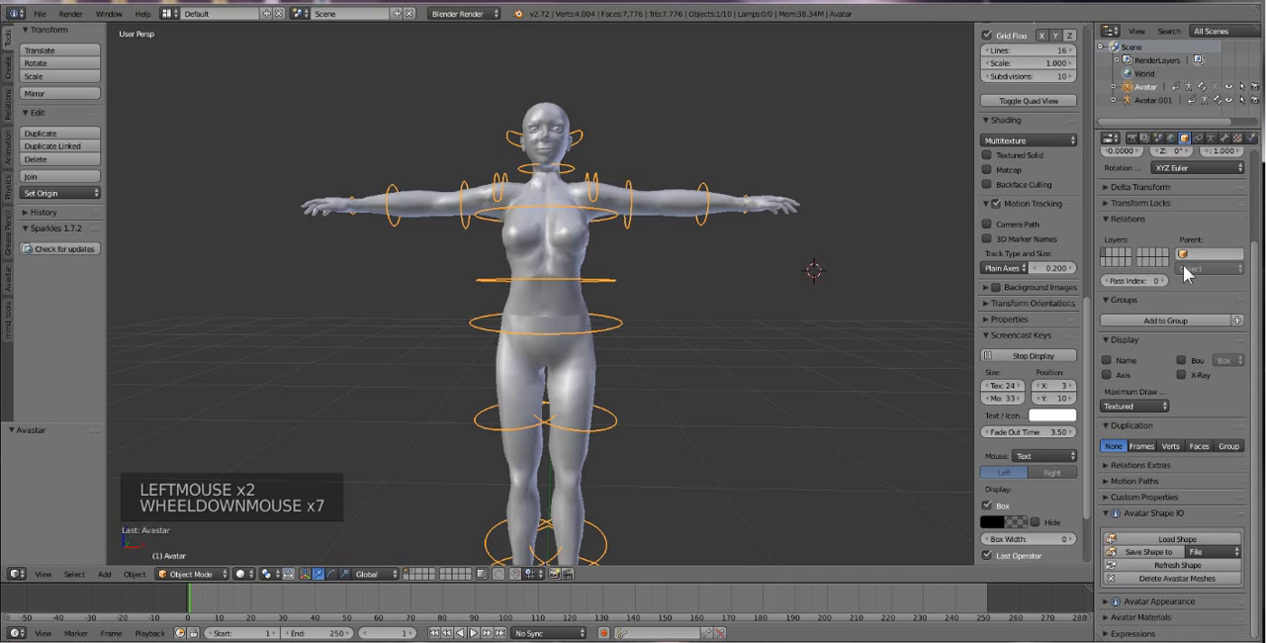
pyautogui.click(1125, 603)
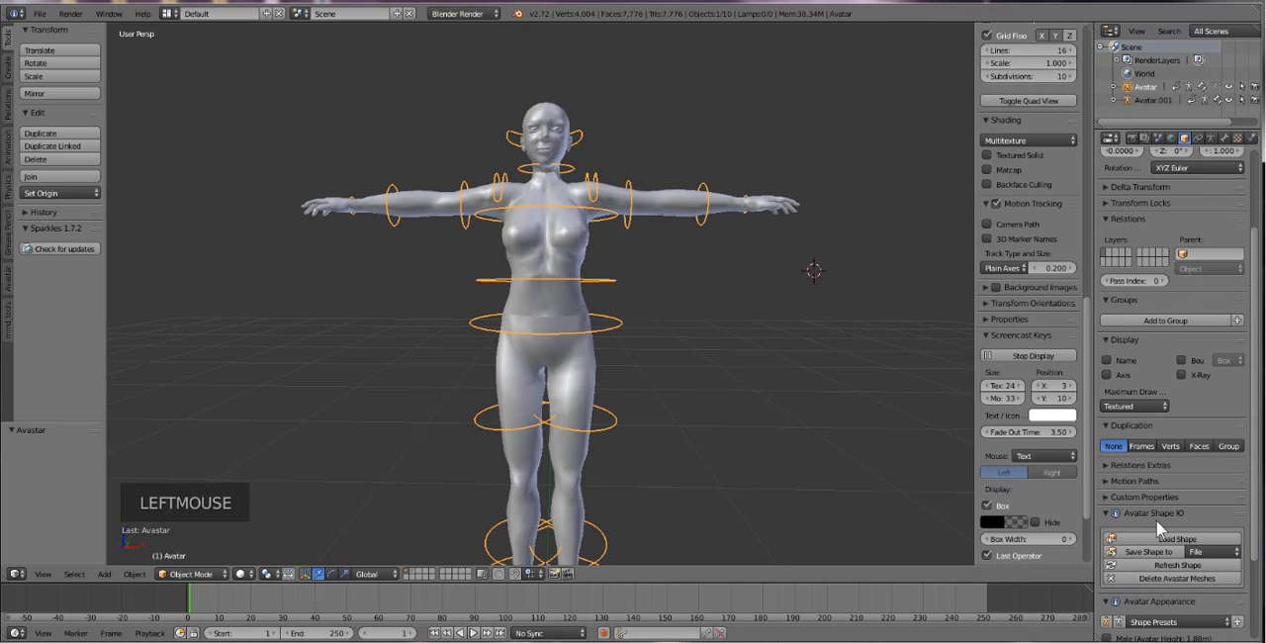
pyautogui.scroll(-8, 1157, 520)
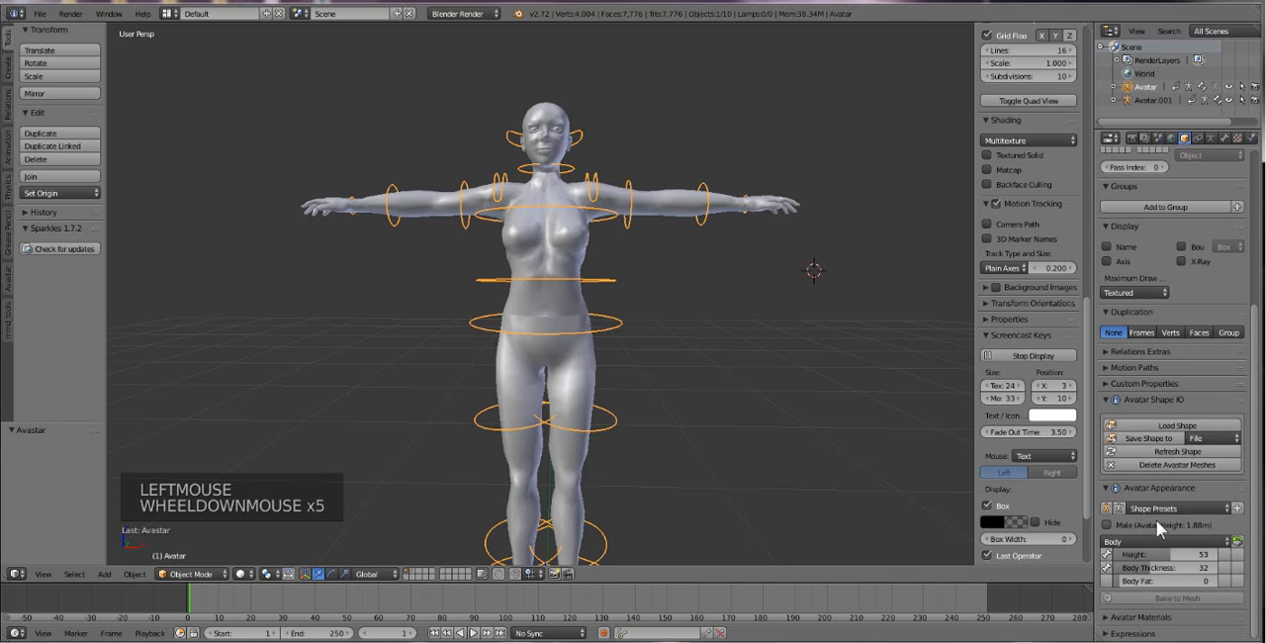
pyautogui.click(1107, 526)
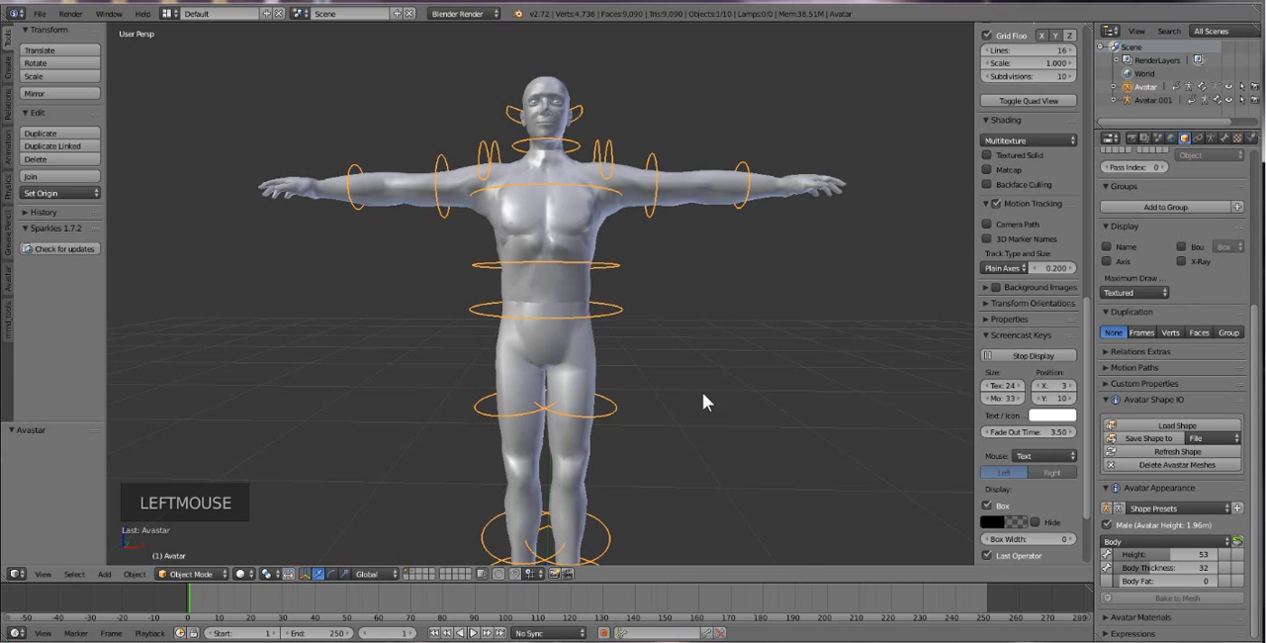
# Examine the male avatar's full figure and compare it with the imported avatar on the second layer.
pyautogui.scroll(-1, 703, 406)
pyautogui.moveTo(678, 370); pyautogui.dragTo(675, 372, button='middle')
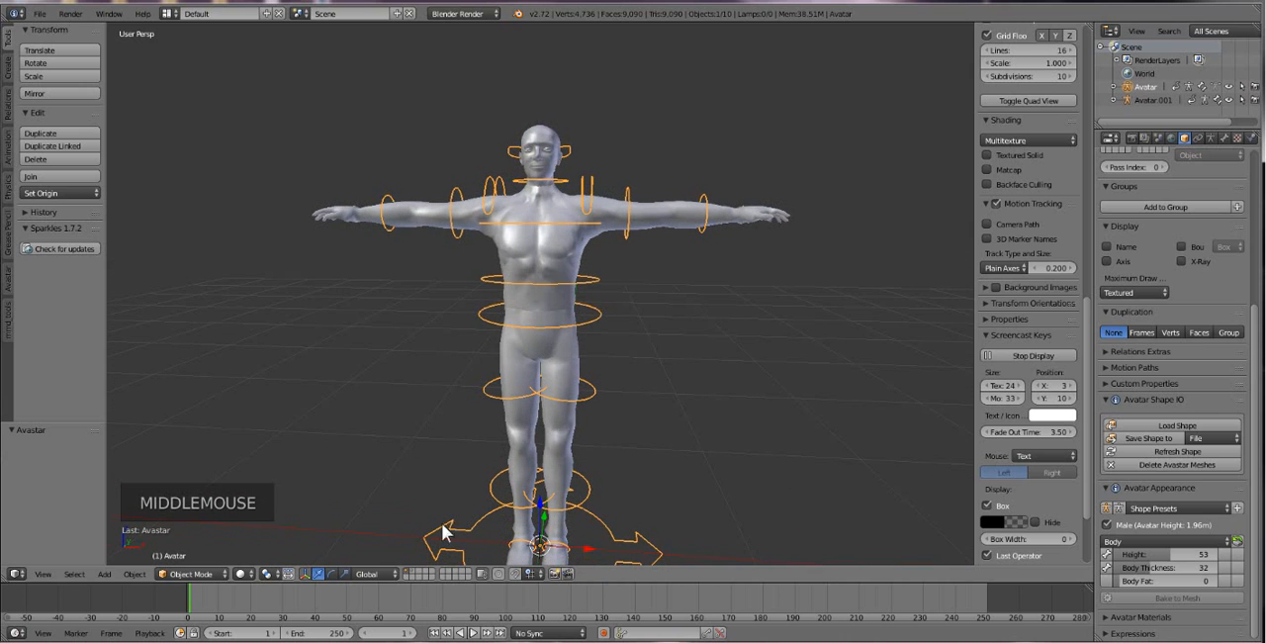
pyautogui.click(414, 571)
pyautogui.click(415, 570)
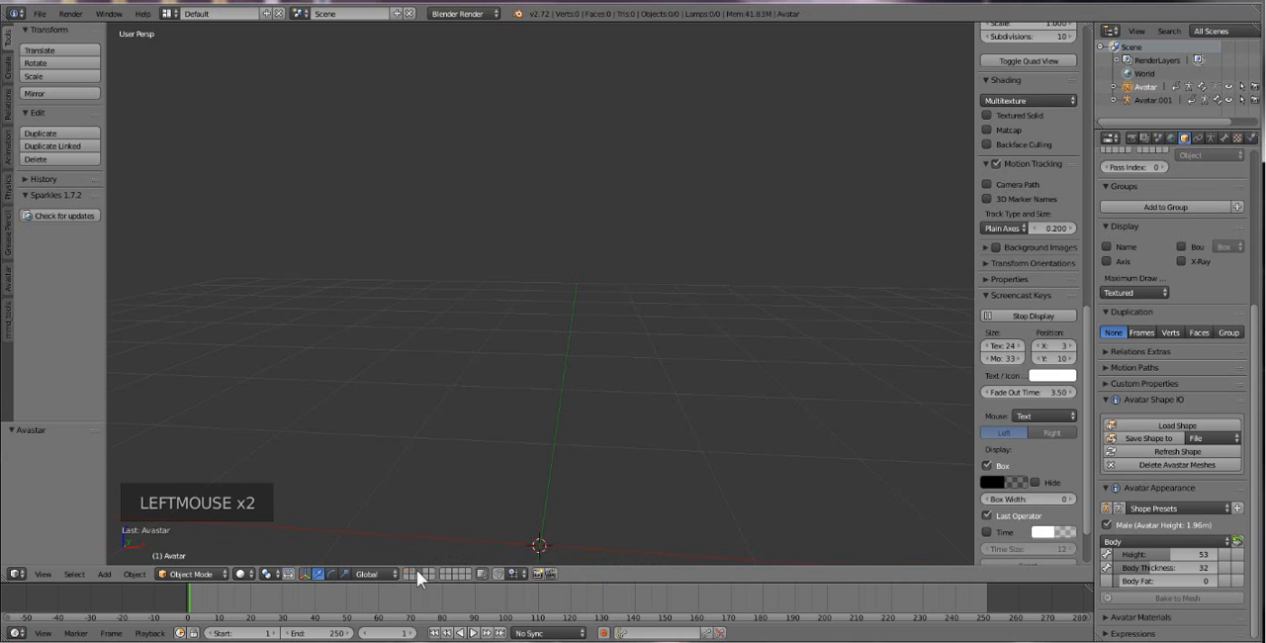
pyautogui.click(412, 572)
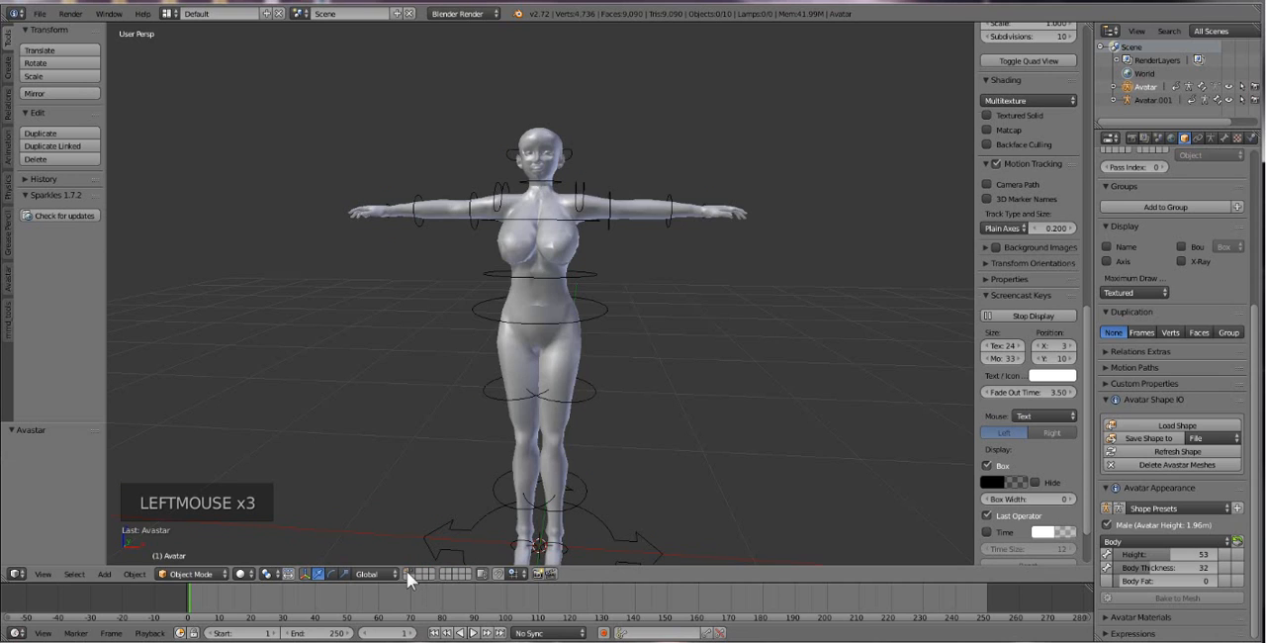
pyautogui.click(407, 570)
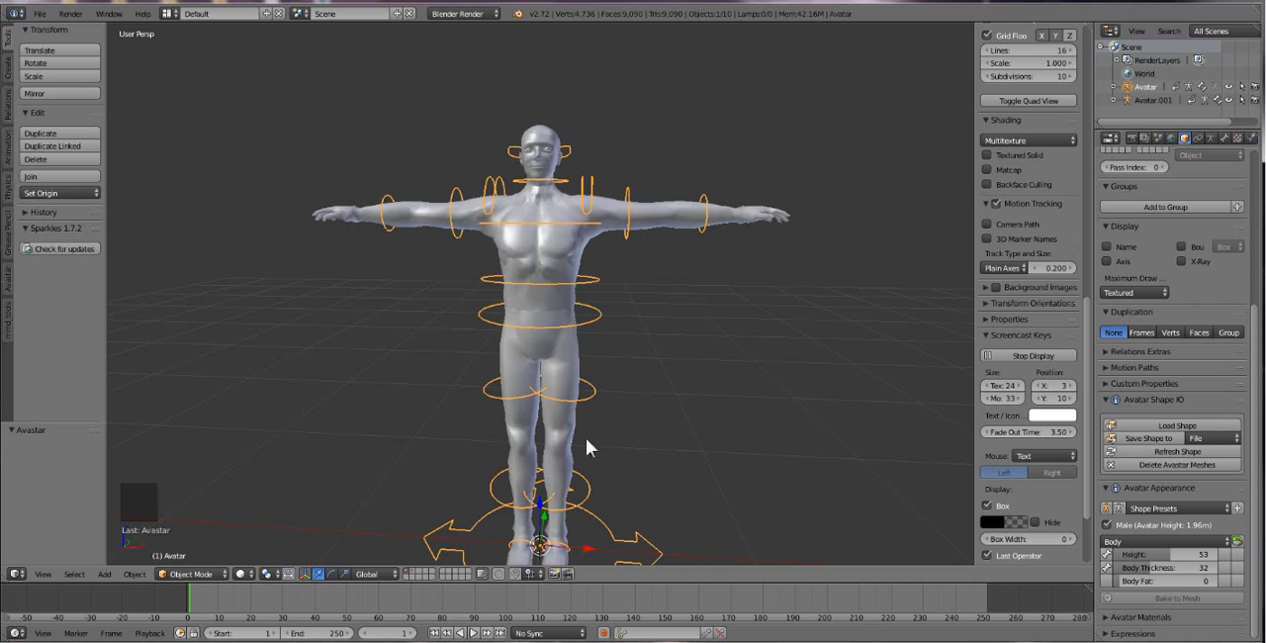
pyautogui.moveTo(617, 396); pyautogui.dragTo(620, 396, button='middle')
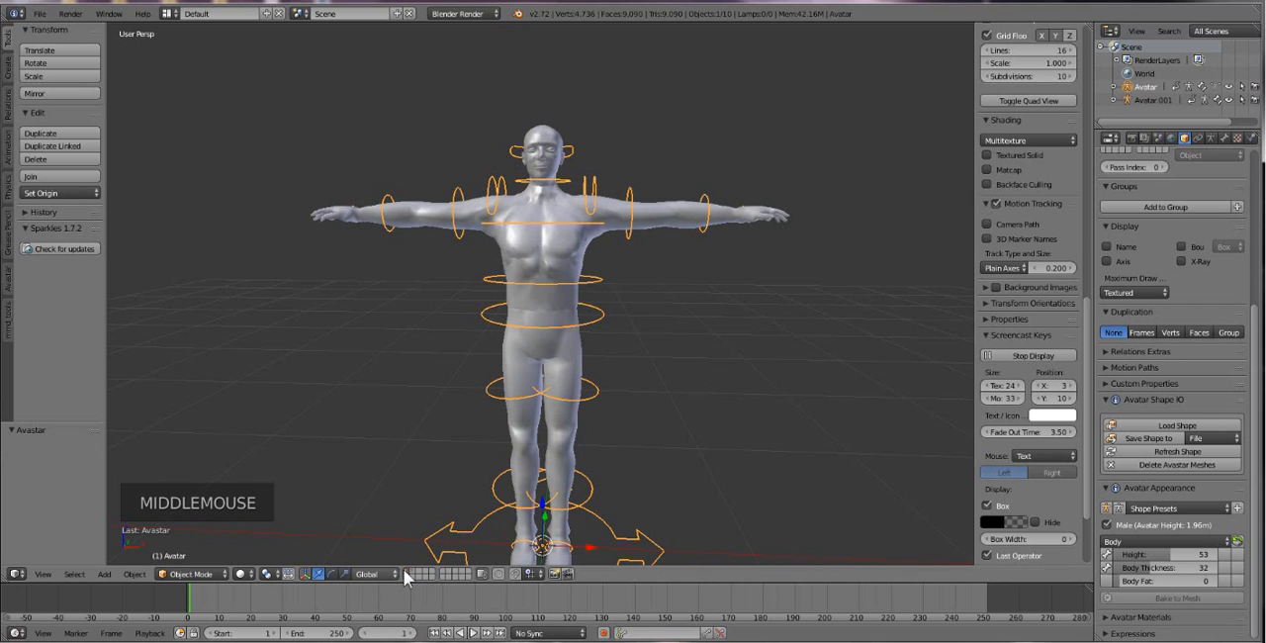
# Disable the Male option in the avatar's appearance and frame the whole figure in view.
pyautogui.click(1113, 527)
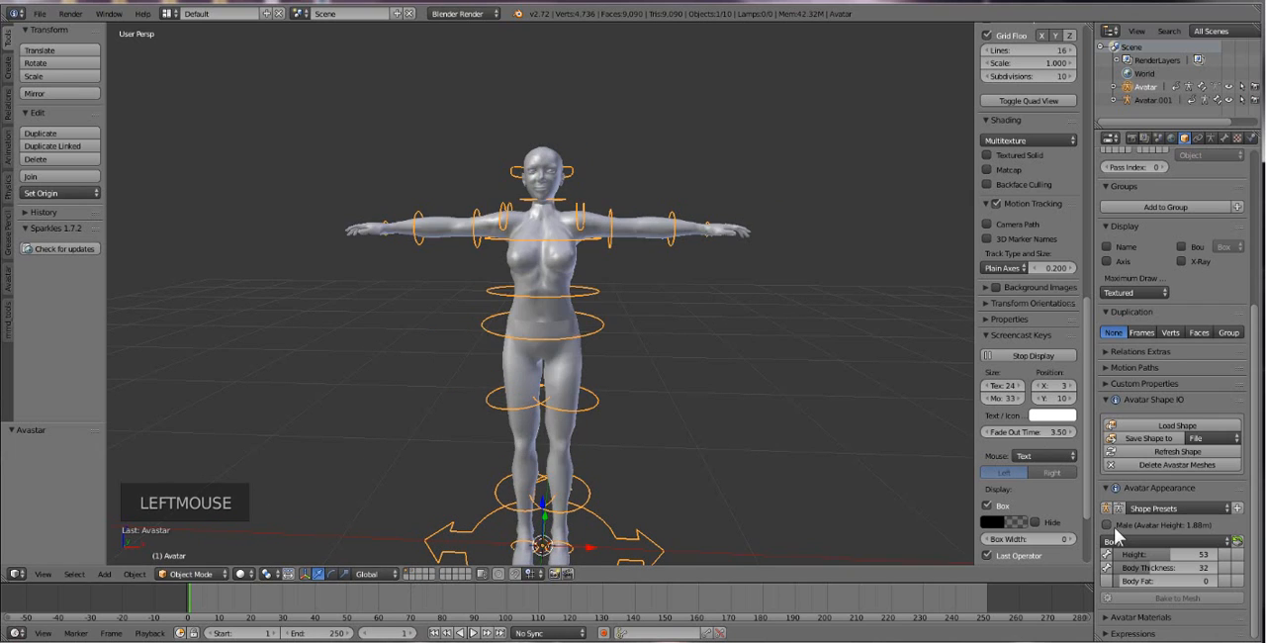
pyautogui.scroll(1, 577, 450)
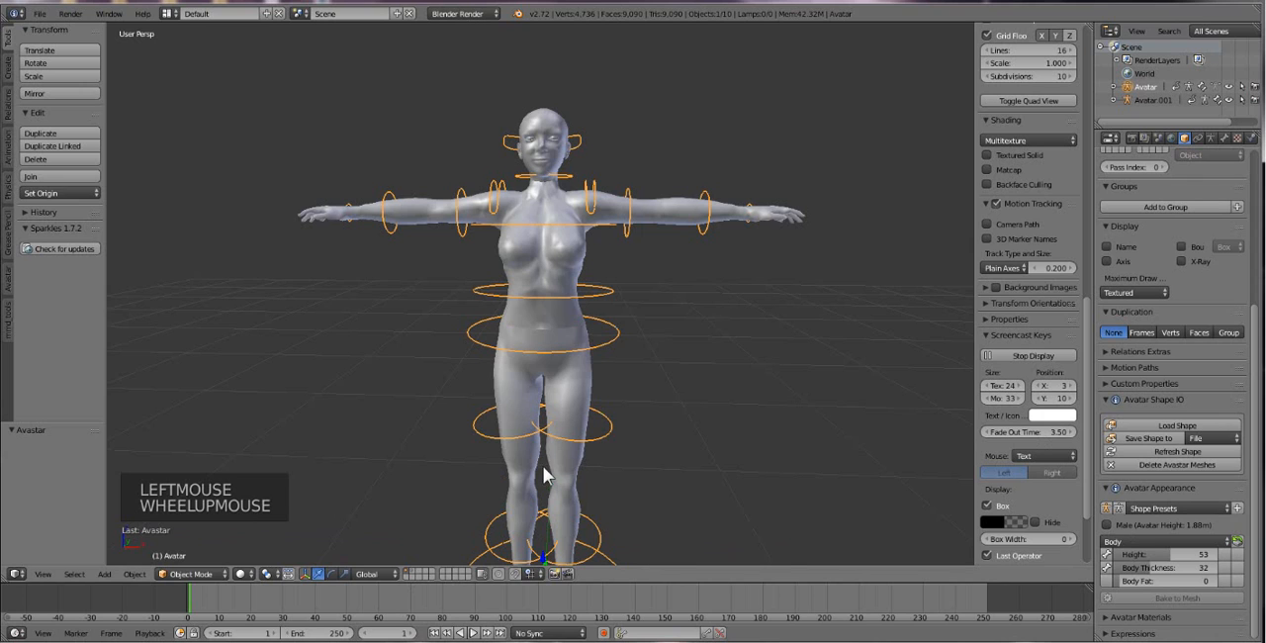
pyautogui.keyDown('shift'); pyautogui.moveTo(546, 476); pyautogui.dragTo(551, 438, button='middle'); pyautogui.keyUp('shift')
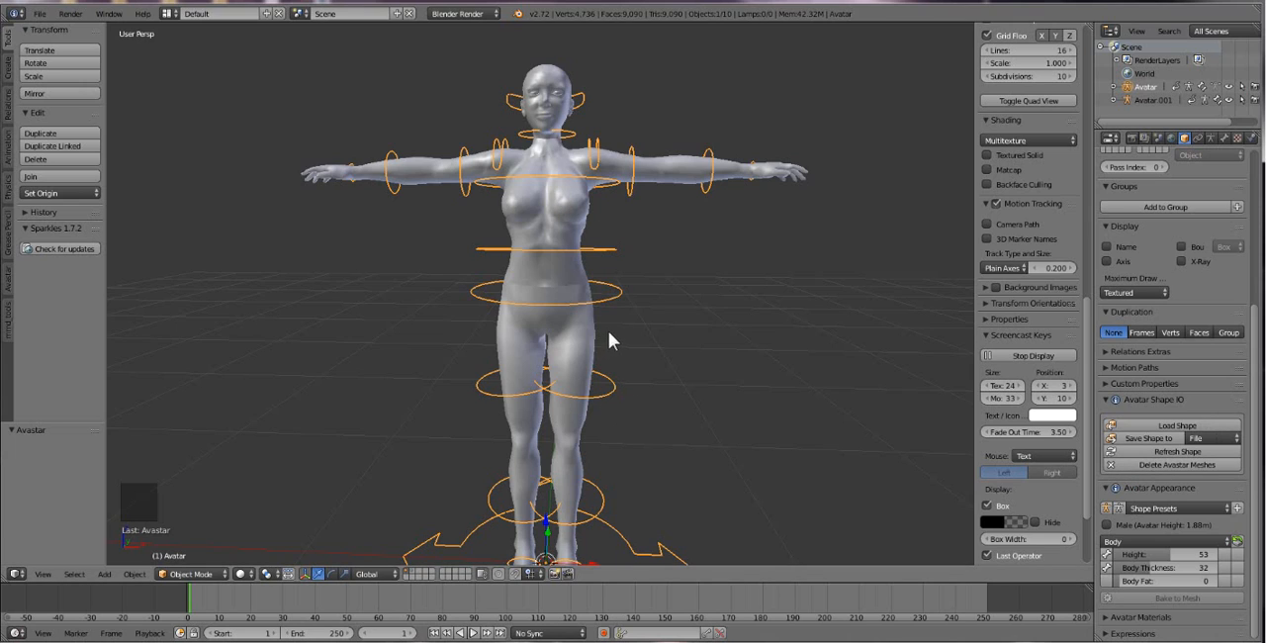
# Add a mesh cube at the avatar's feet and scale it uniformly by about 0.238.
pyautogui.hotkey('shift', 'a')
pyautogui.moveTo(601, 336)
pyautogui.click(648, 349)
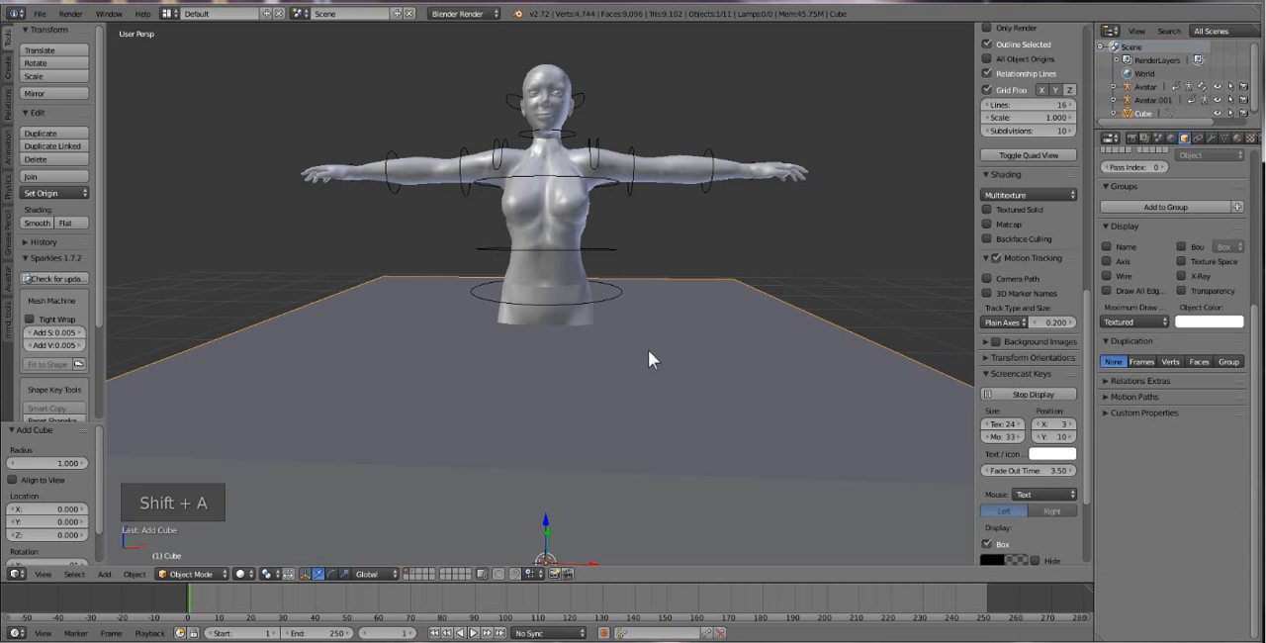
pyautogui.press('s')
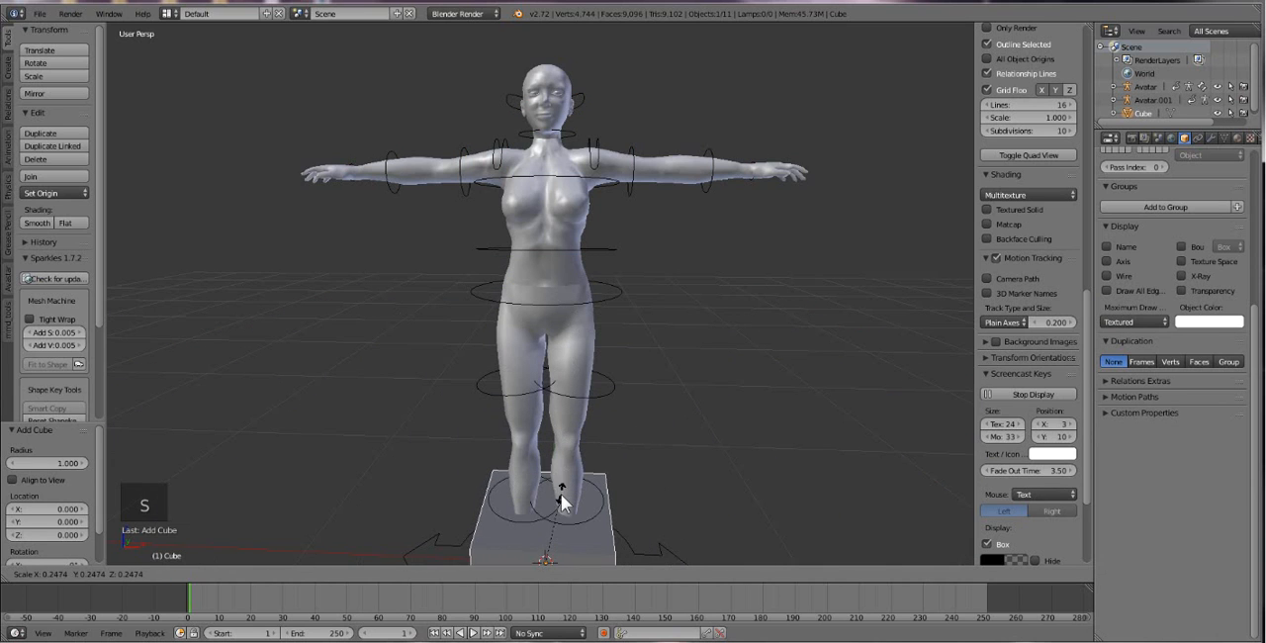
pyautogui.click(550, 500)
# Move the cube up about 1.106 along Z to the avatar's hips and scale it uniformly by about 0.685.
pyautogui.press('g')
pyautogui.press('z')
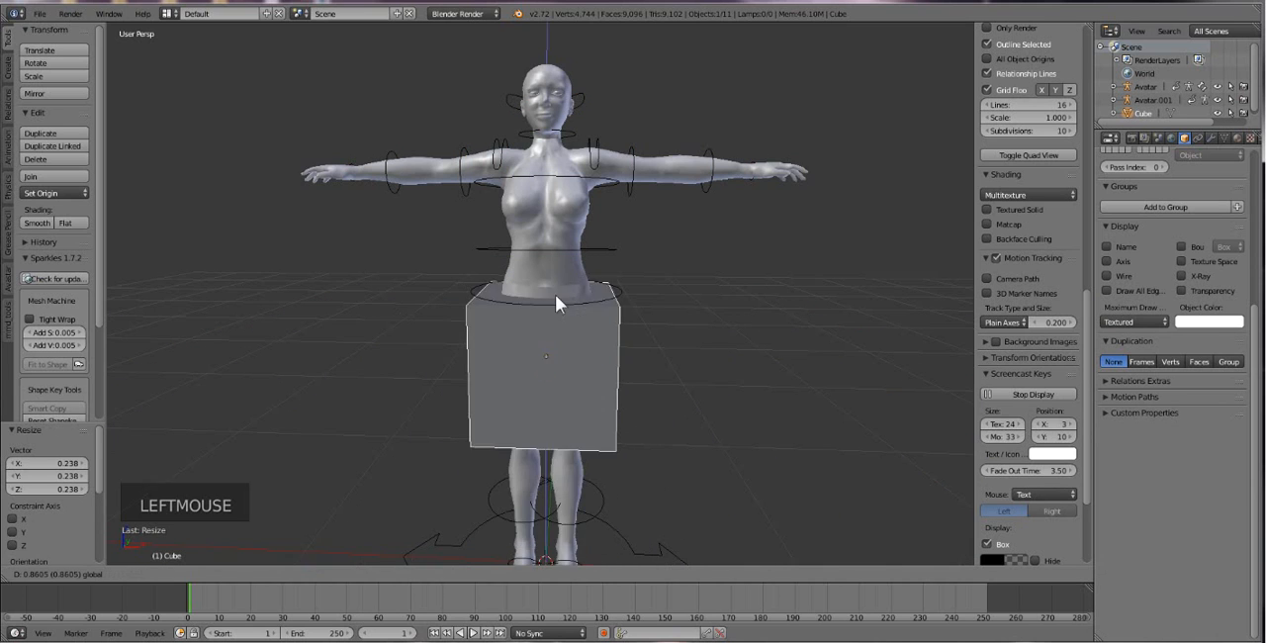
pyautogui.click(559, 248)
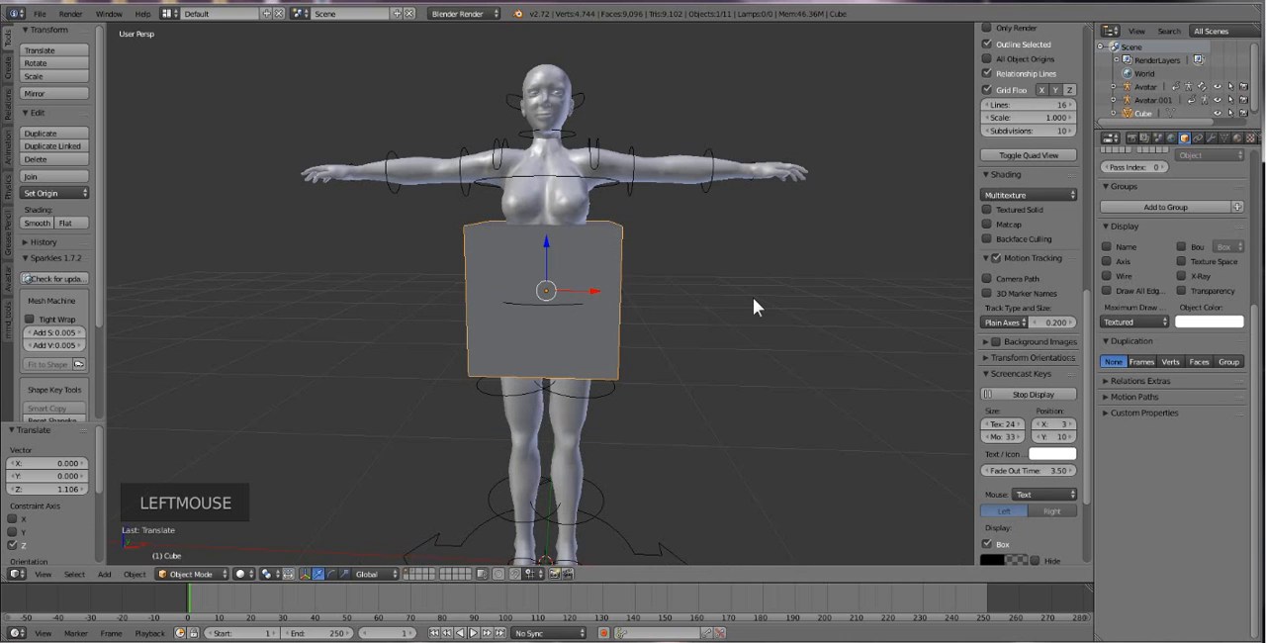
pyautogui.press('s')
pyautogui.press('s')
pyautogui.click(688, 303)
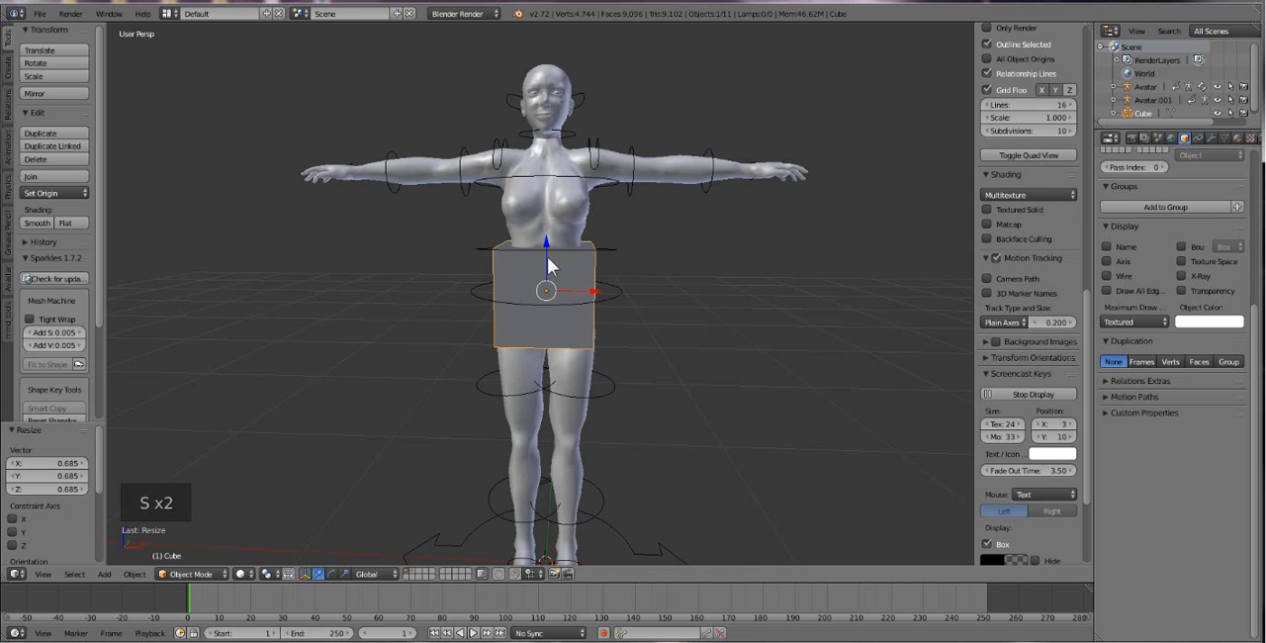
# Move the cube up about 0.065 along Z toward the avatar's waist.
pyautogui.moveTo(547, 256); pyautogui.dragTo(548, 236)
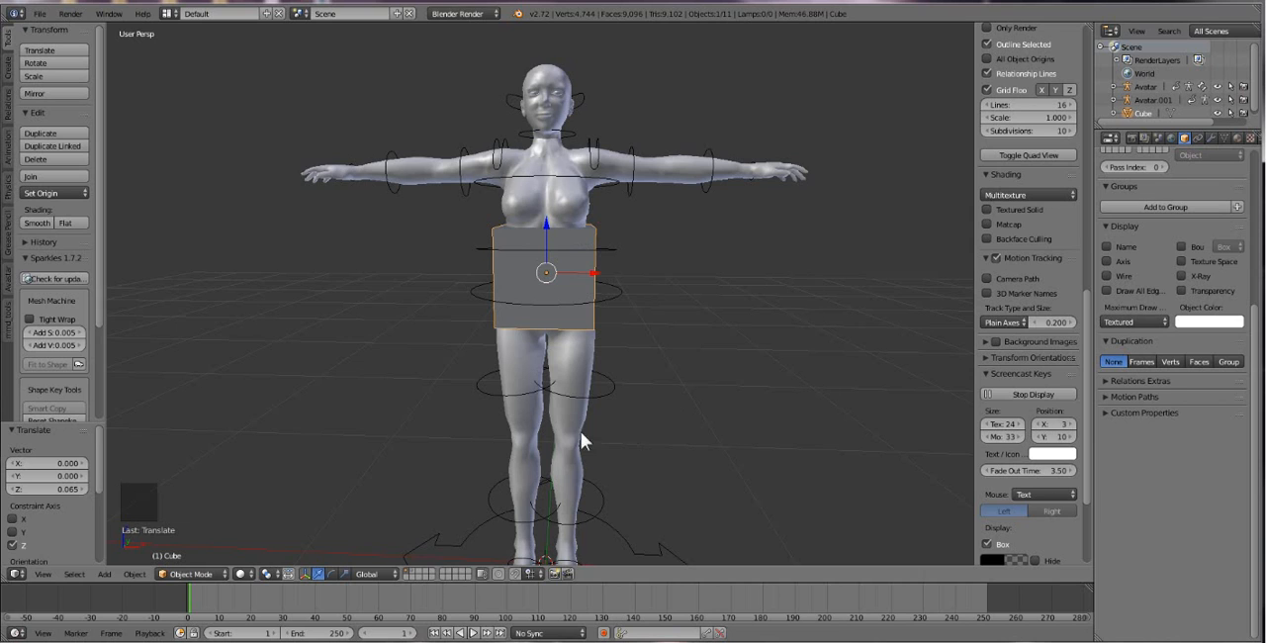
# Try to load the shape file L.dae from the Standard shapes folder in FemaleMeshTemplates onto the avatar rig.
pyautogui.rightClick(607, 394)
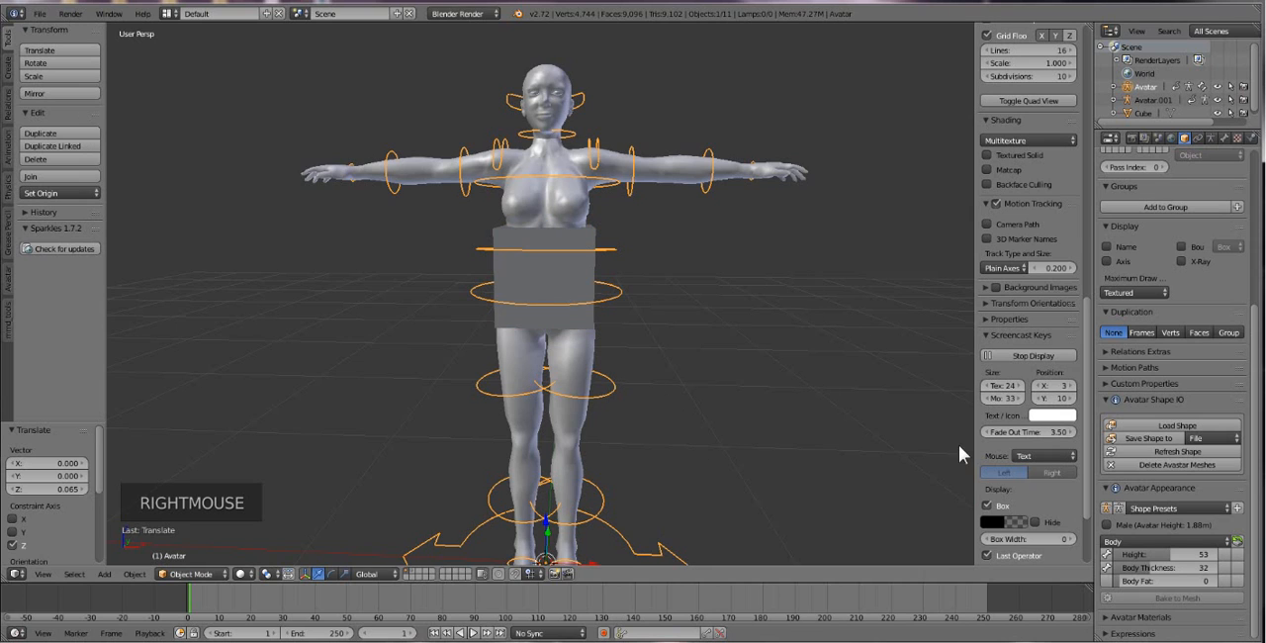
pyautogui.click(1187, 427)
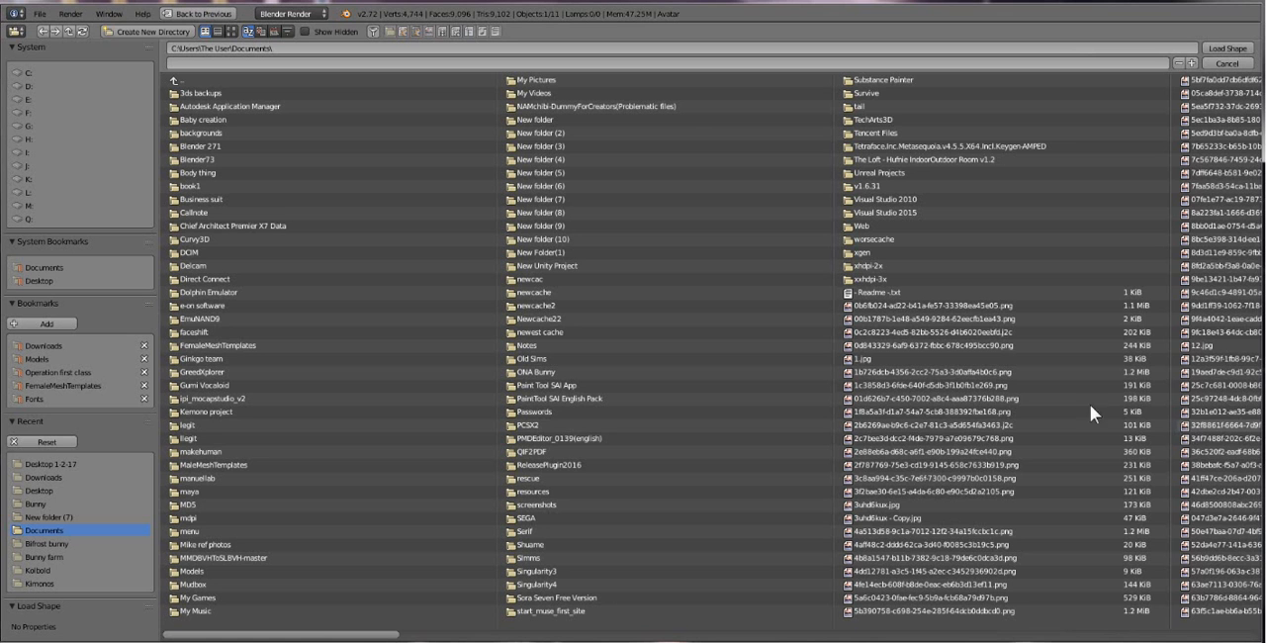
pyautogui.click(35, 382)
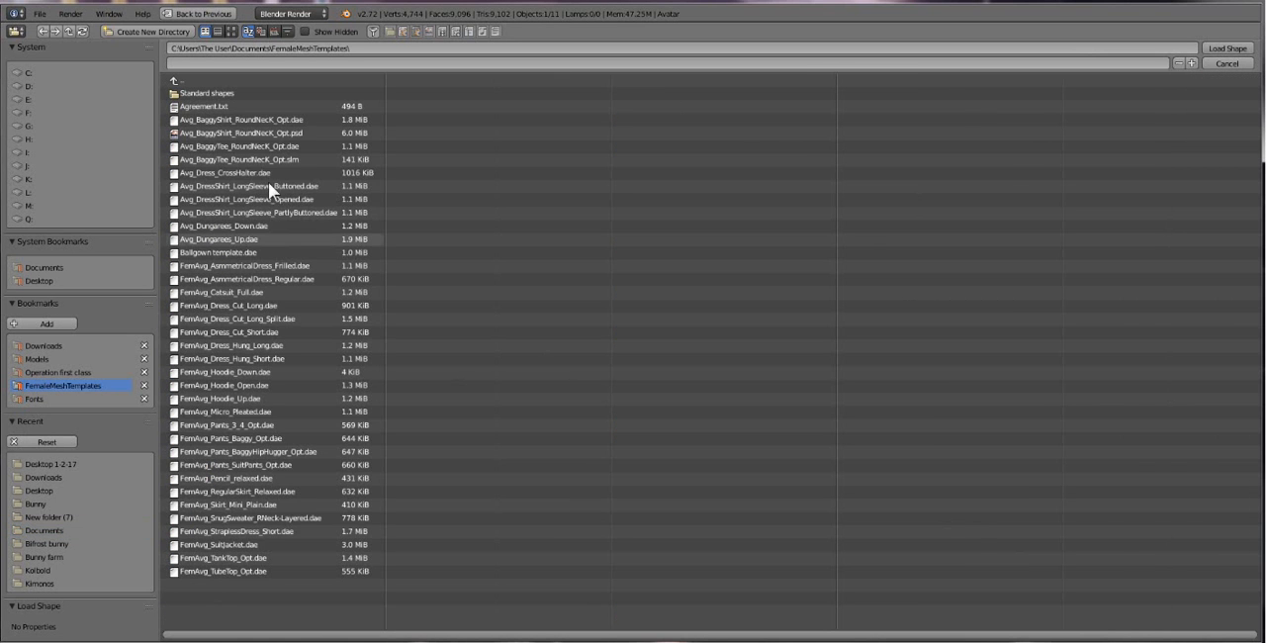
pyautogui.click(210, 93)
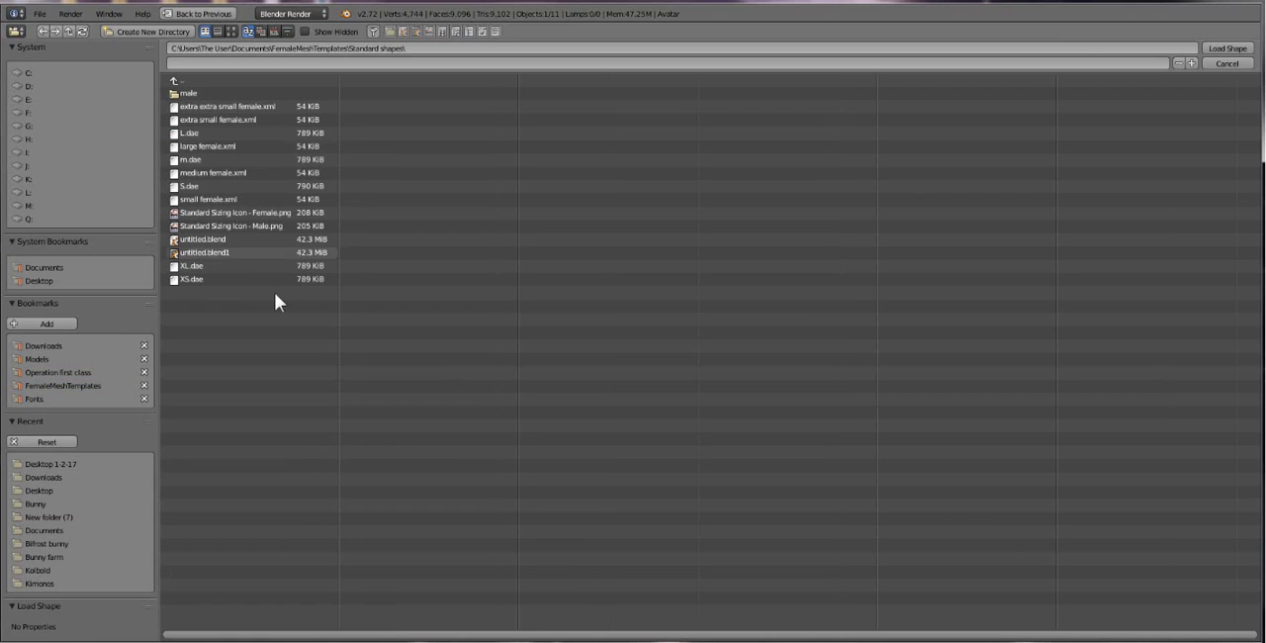
pyautogui.doubleClick(205, 133)
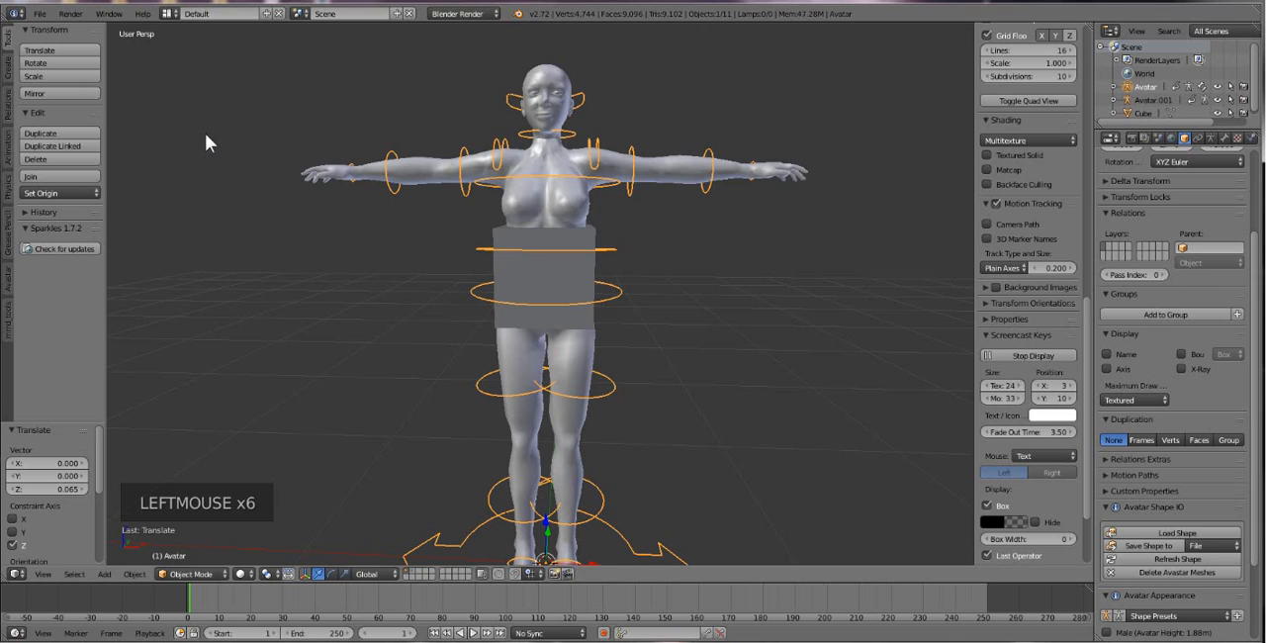
# Resize the cube around the avatar's waist uniformly by about 0.670, 1.310 and 0.860 in succession.
pyautogui.rightClick(578, 286)
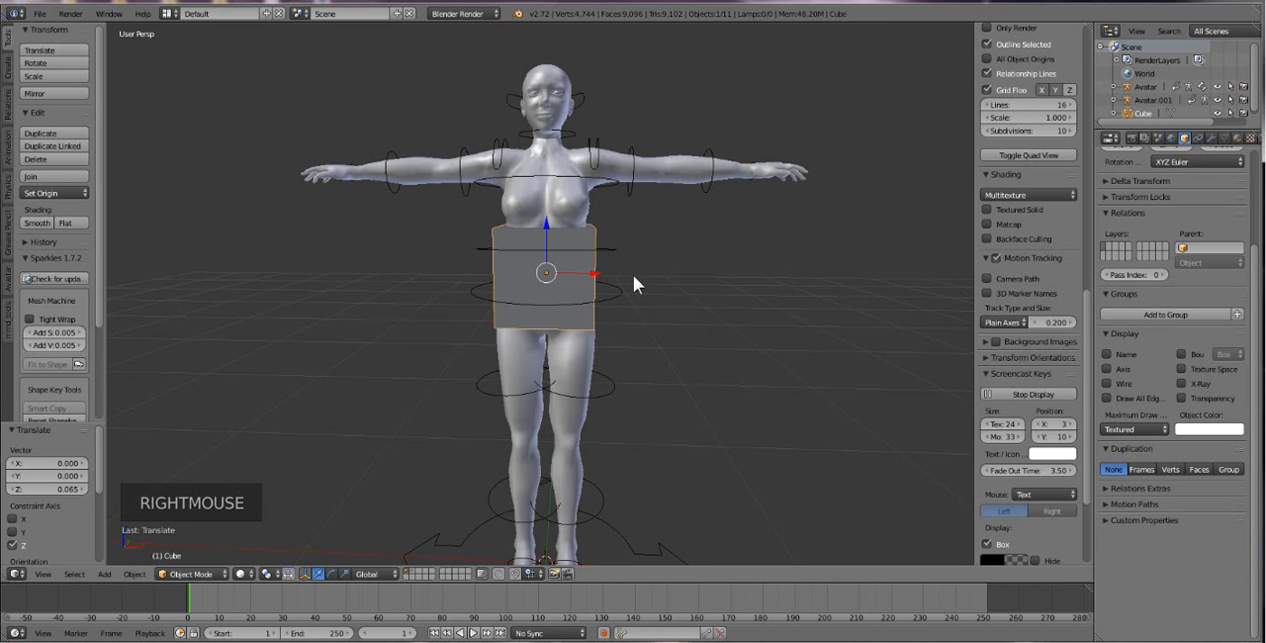
pyautogui.press('s')
pyautogui.press('s')
pyautogui.click(684, 285)
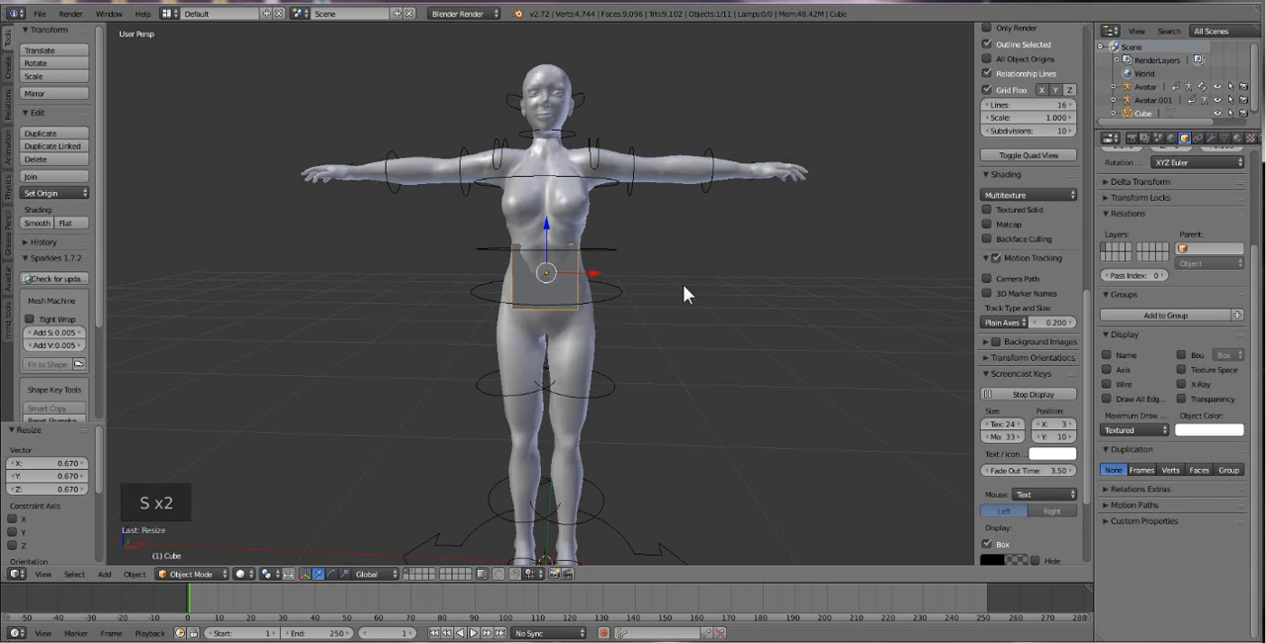
pyautogui.press('s')
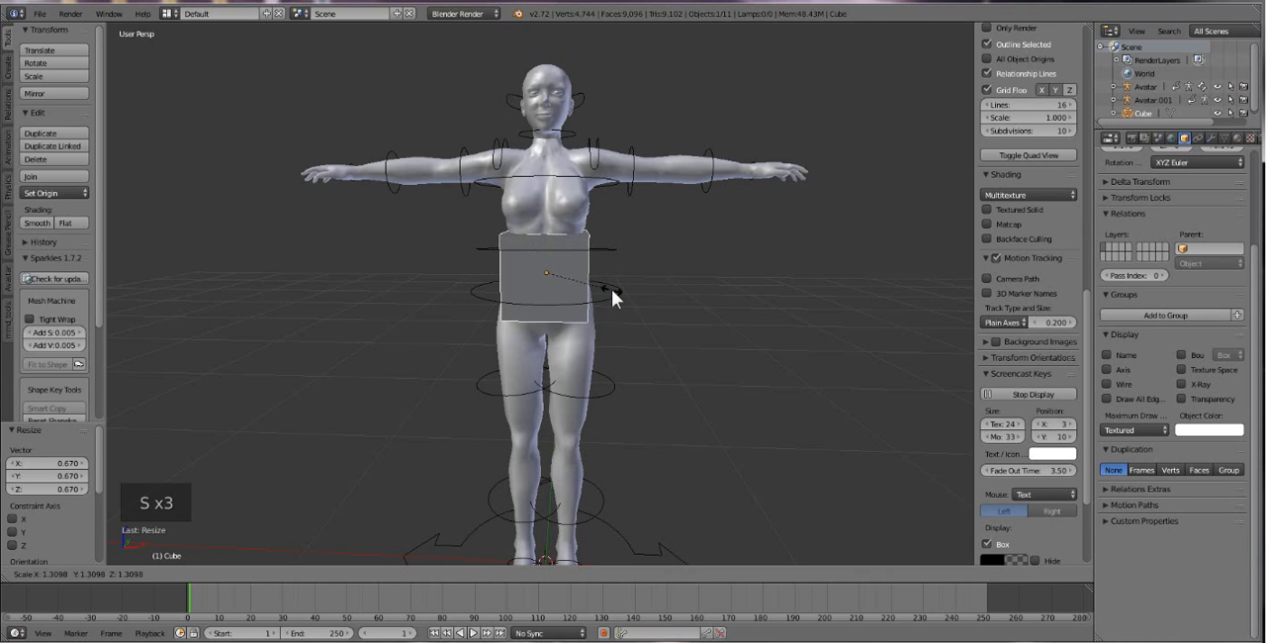
pyautogui.click(611, 289)
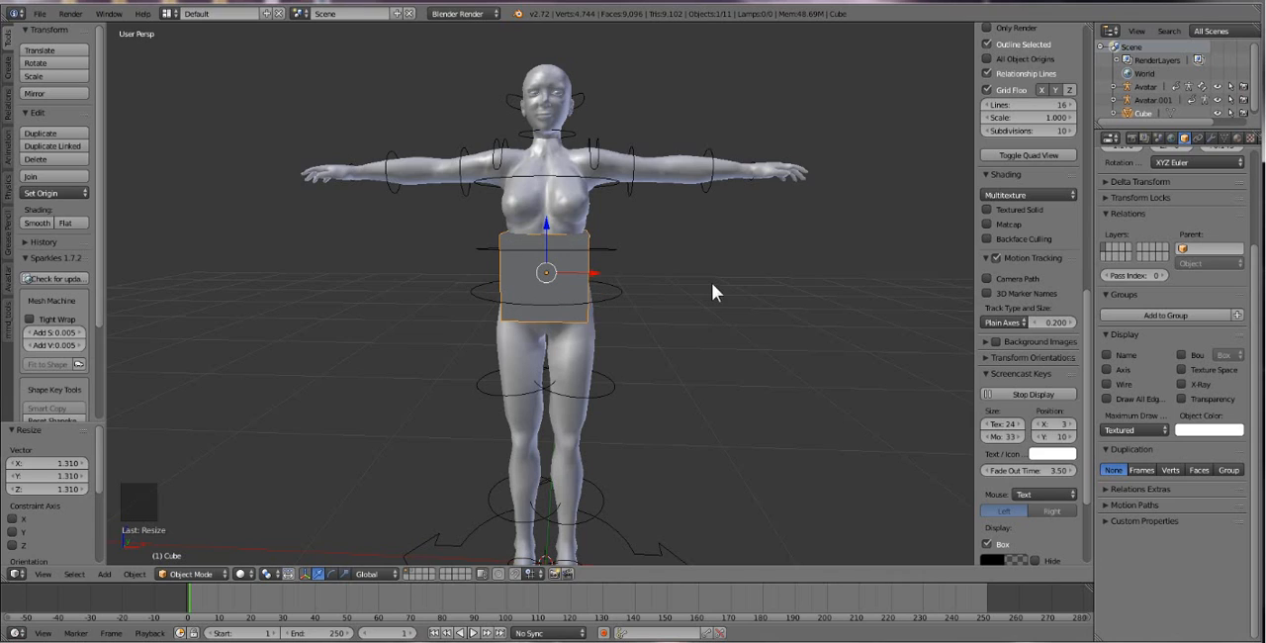
pyautogui.press('s')
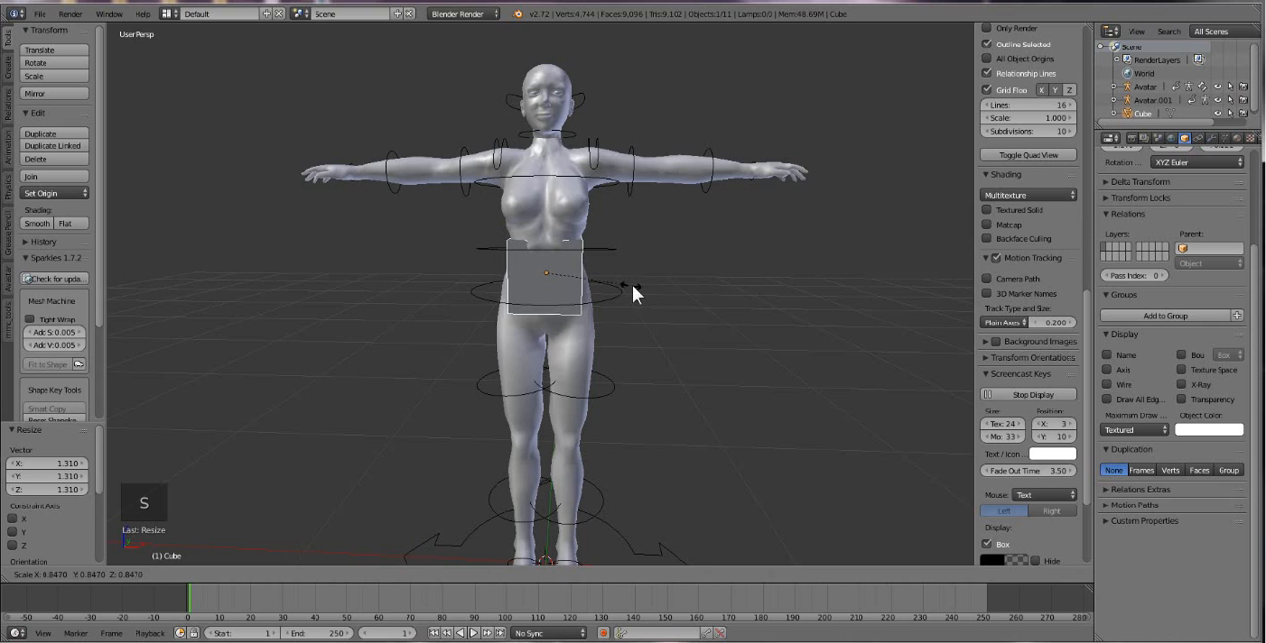
pyautogui.click(634, 287)
# Try to load the shape file XS.dae from the Standard shapes folder onto the avatar rig.
pyautogui.rightClick(556, 275)
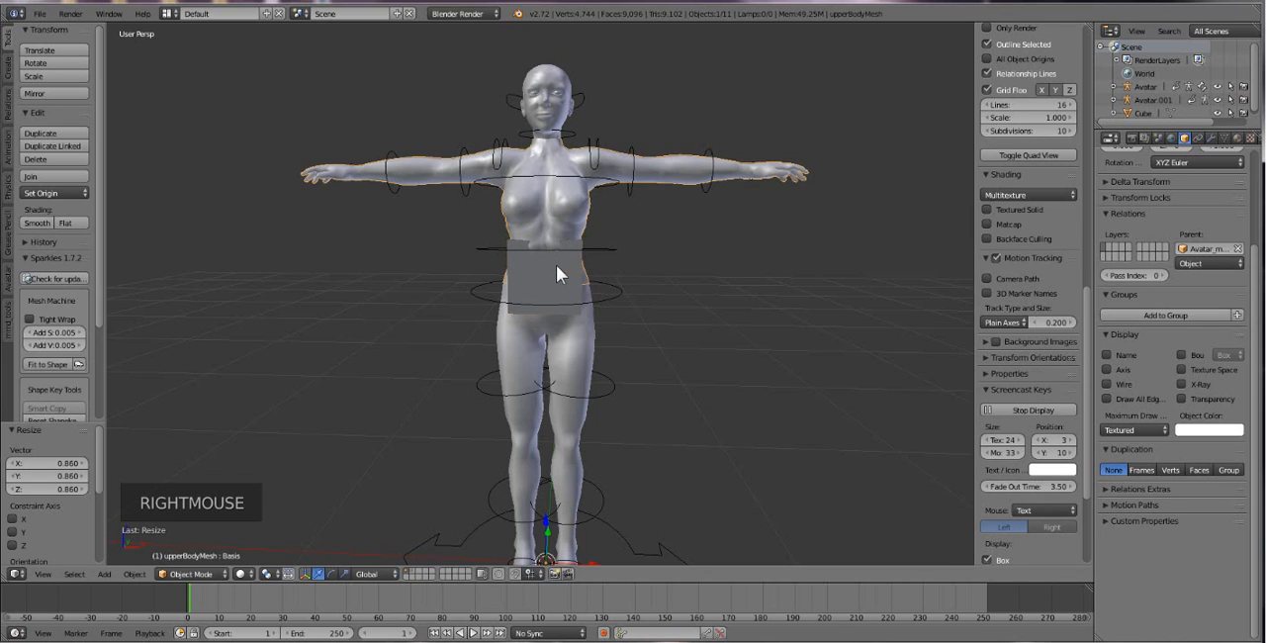
pyautogui.rightClick(556, 275)
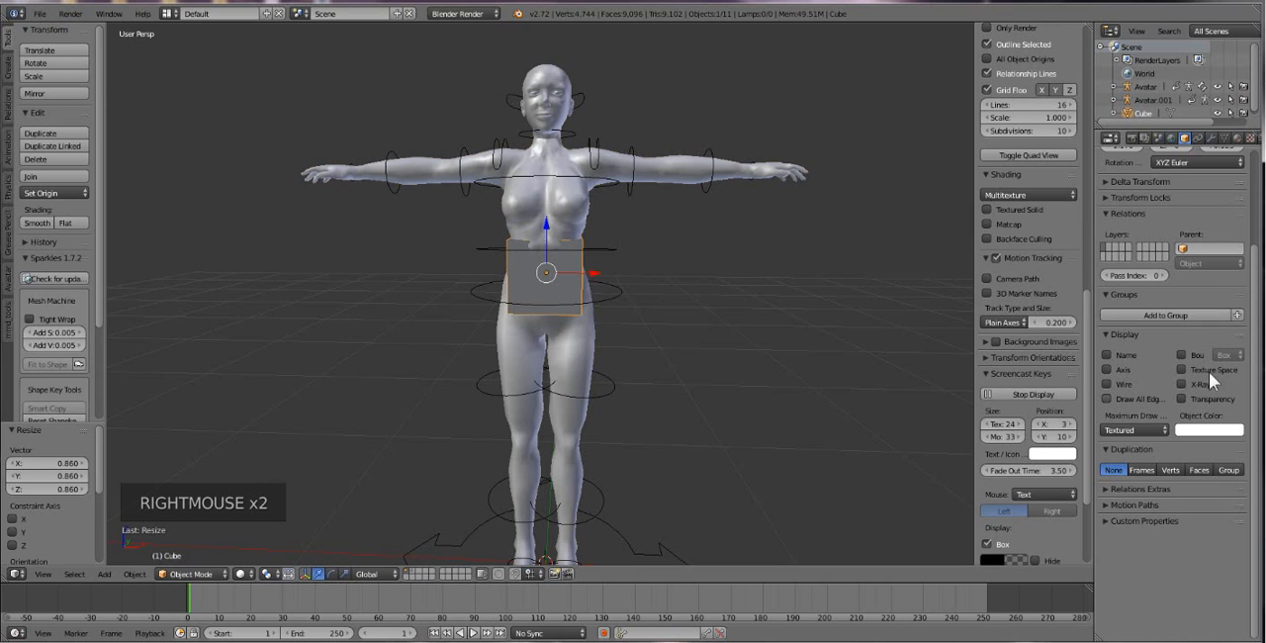
pyautogui.rightClick(623, 306)
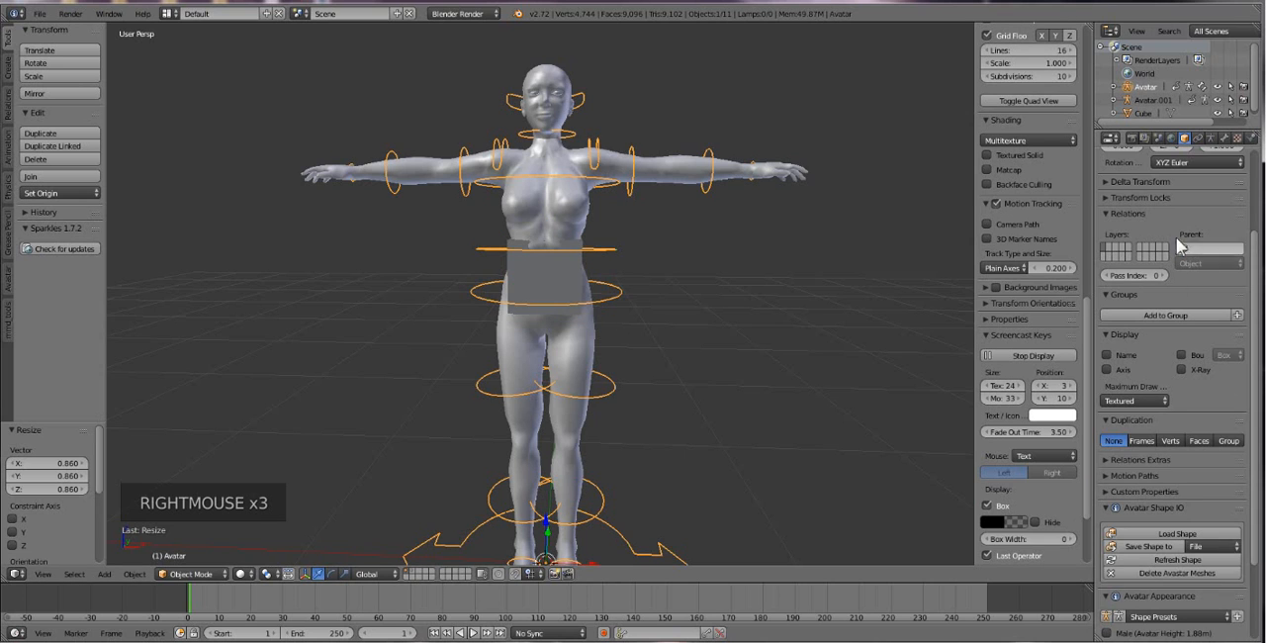
pyautogui.scroll(-3, 1187, 396)
pyautogui.click(1175, 455)
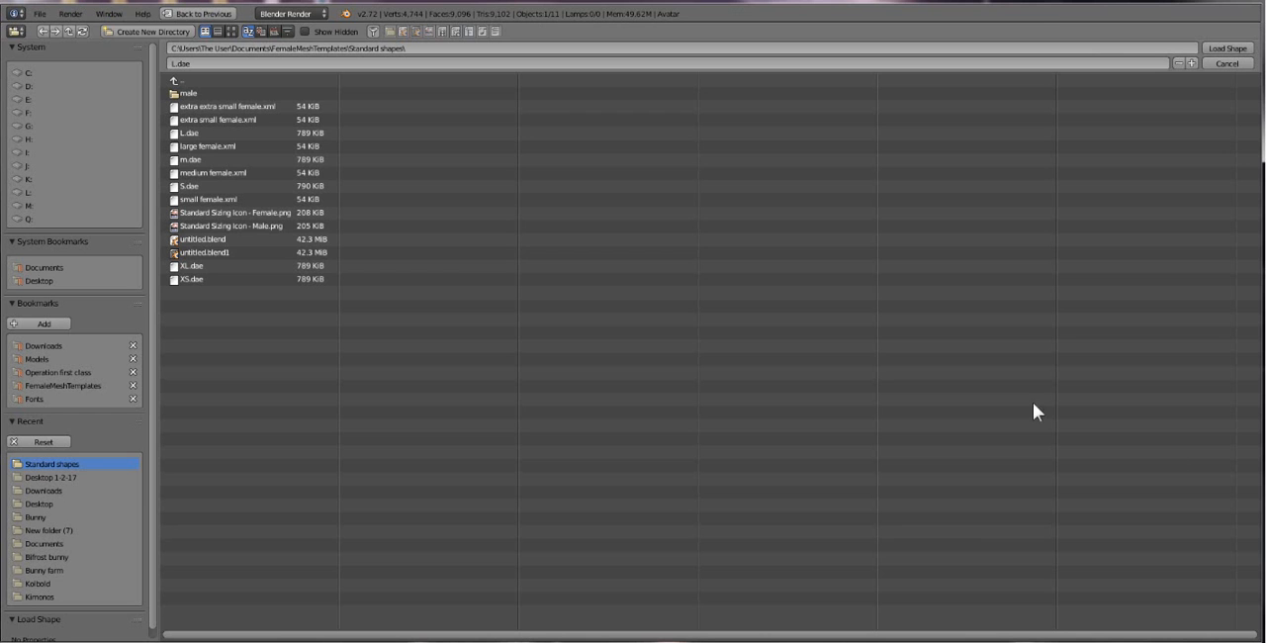
pyautogui.doubleClick(184, 280)
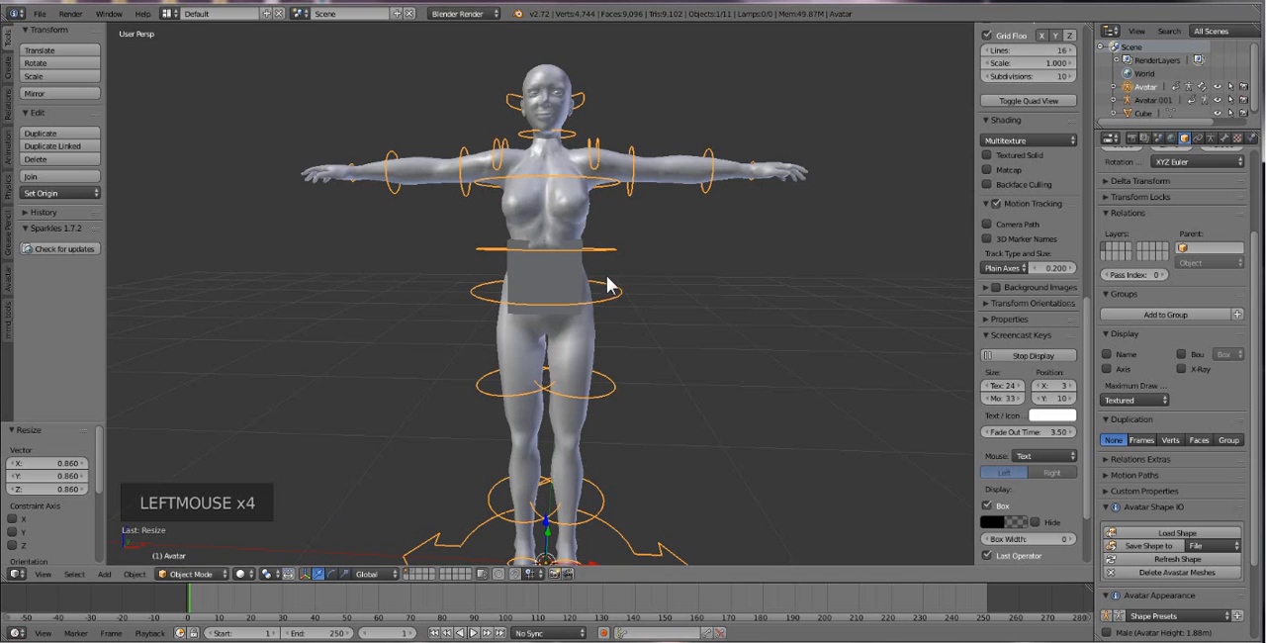
# Scale the cube at the avatar's waist uniformly by about 0.853.
pyautogui.rightClick(565, 288)
pyautogui.press('s')
pyautogui.press('s')
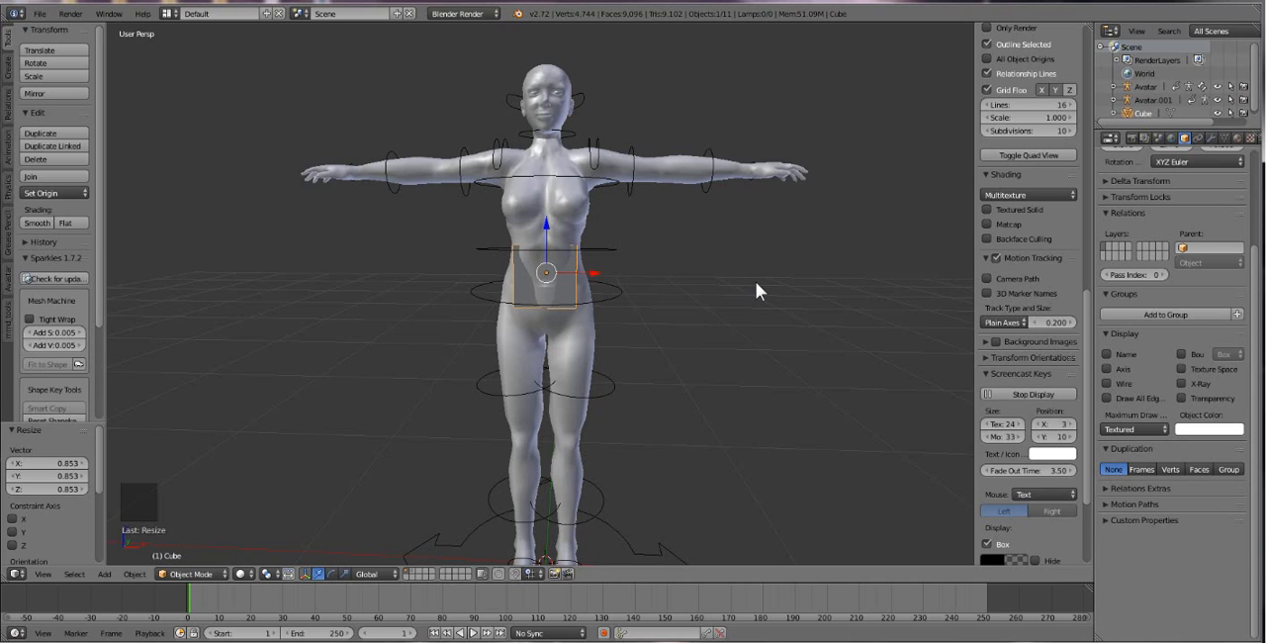
# Delete the cube at the avatar's waist and frame the whole figure in view.
pyautogui.moveTo(618, 254); pyautogui.dragTo(561, 279, button='middle')
pyautogui.rightClick(568, 270)
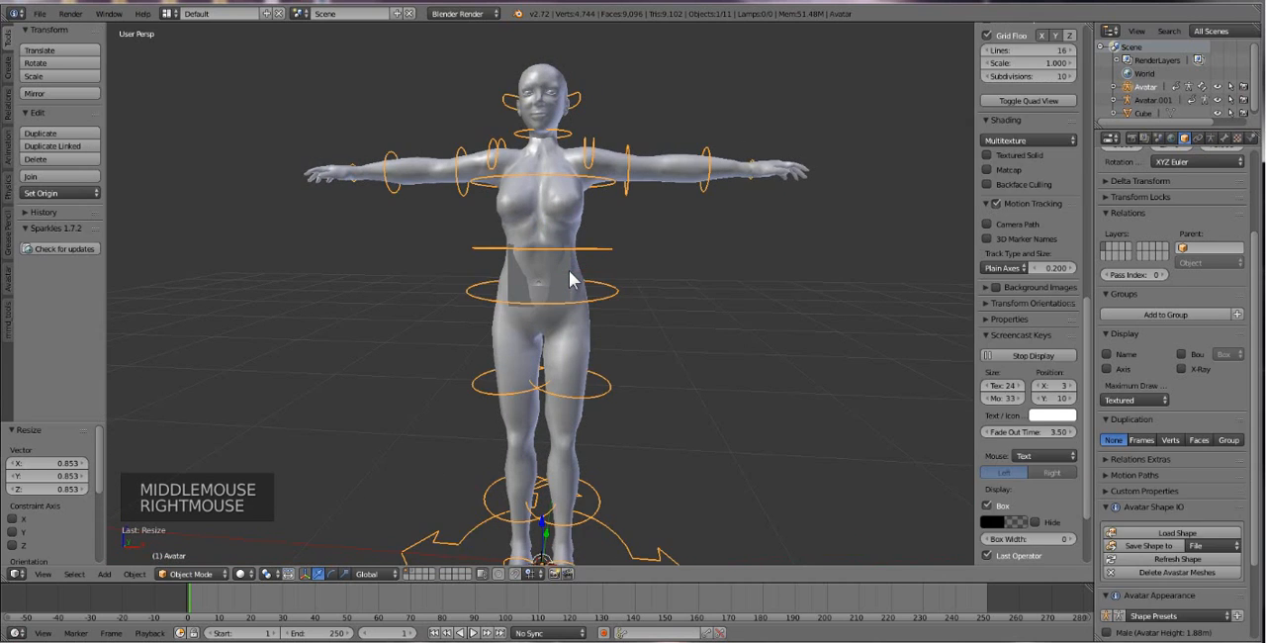
pyautogui.rightClick(569, 271)
pyautogui.press('Delete')
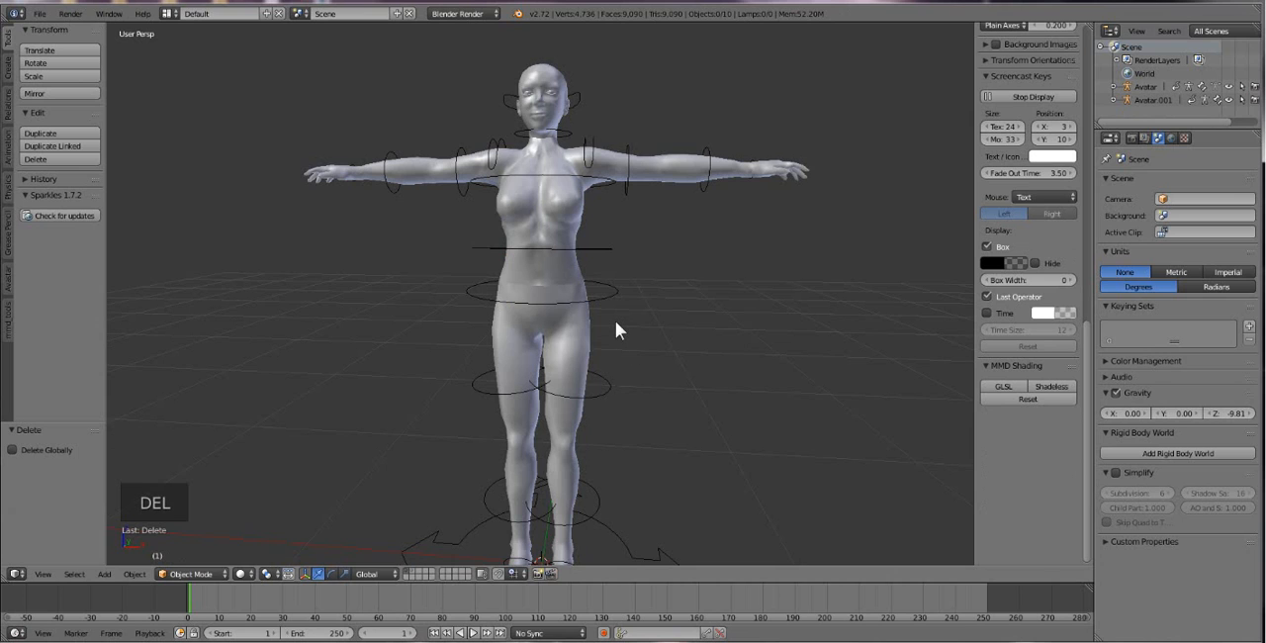
pyautogui.scroll(-1, 615, 320)
pyautogui.moveTo(616, 327); pyautogui.dragTo(601, 348, button='middle')
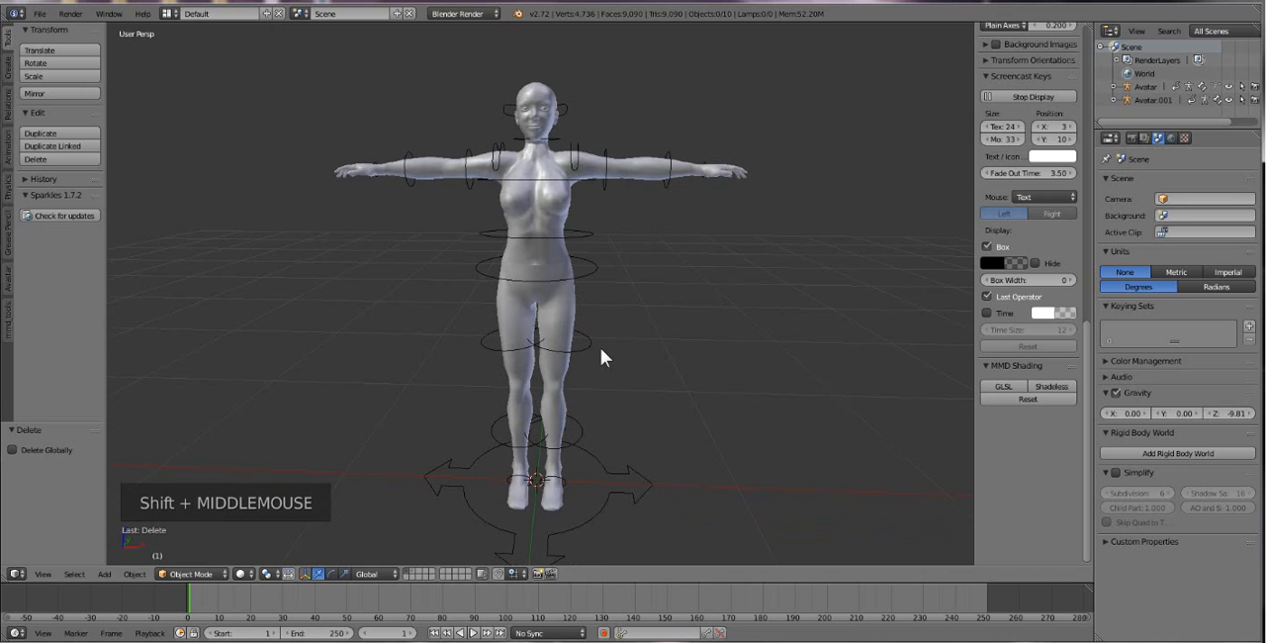